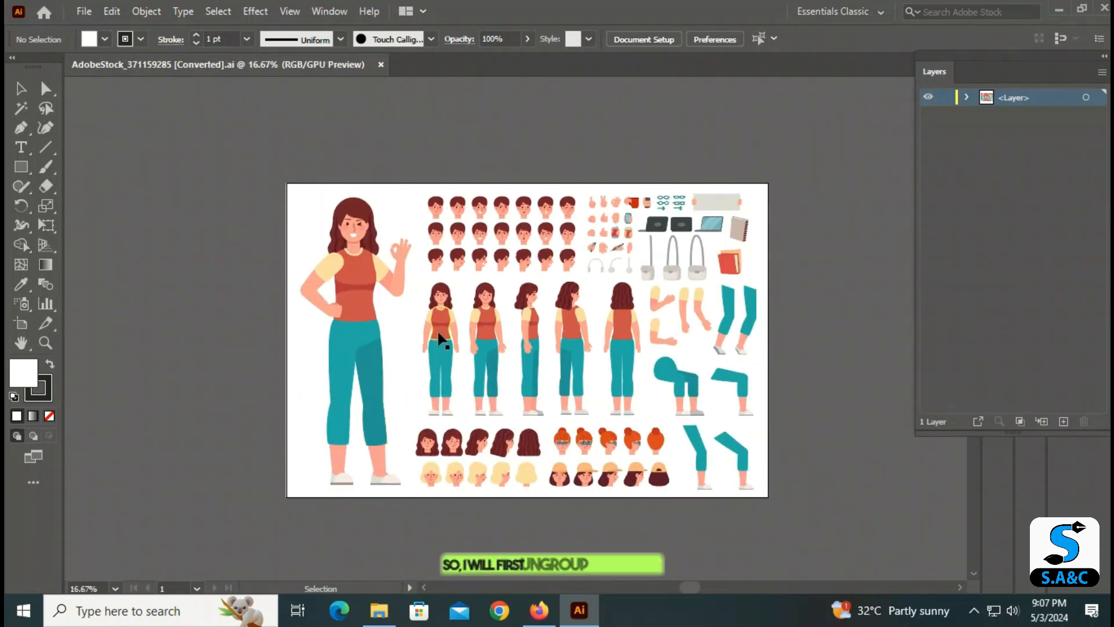
Copy the front-facing standing character, the first full figure in the row of smaller poses.
{"action": "left_click", "coordinate": [26, 90]}
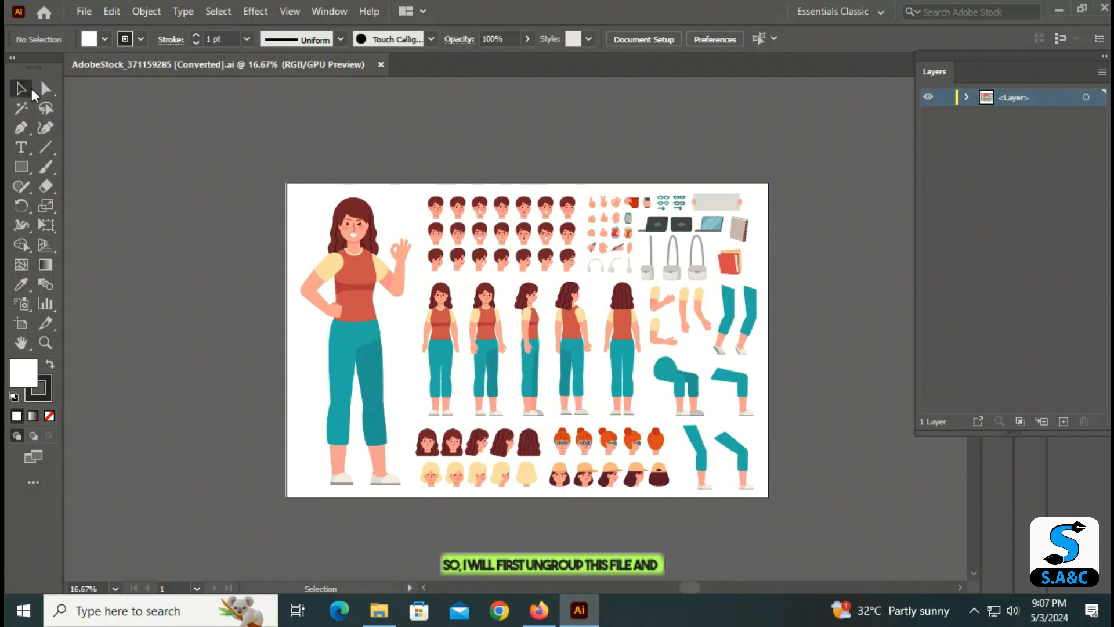
{"action": "left_click", "coordinate": [432, 298]}
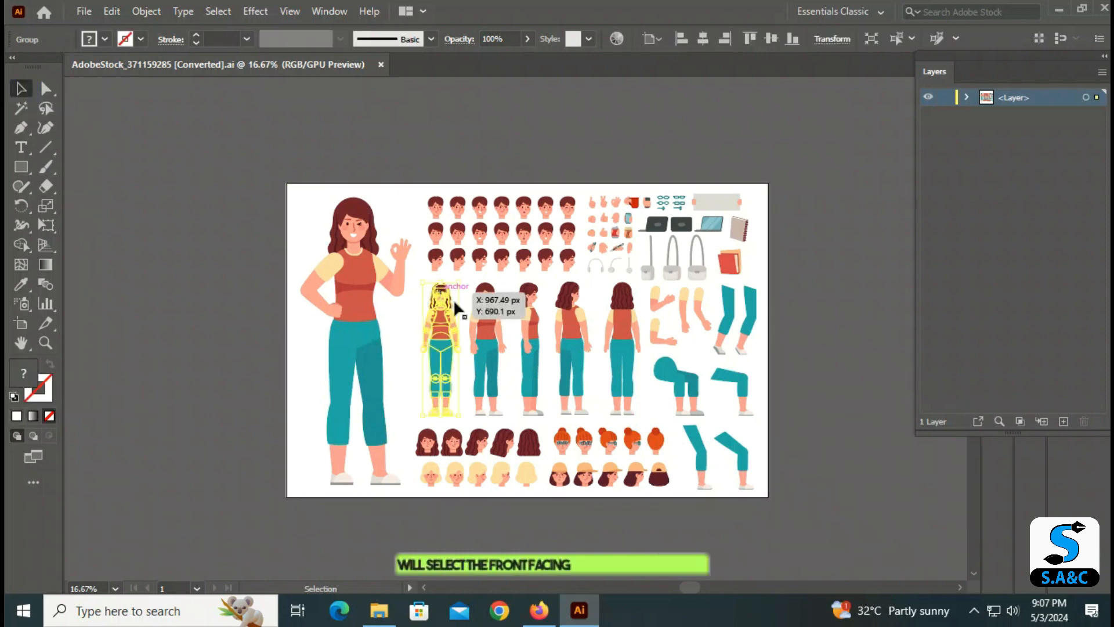
{"action": "key", "text": "a"}
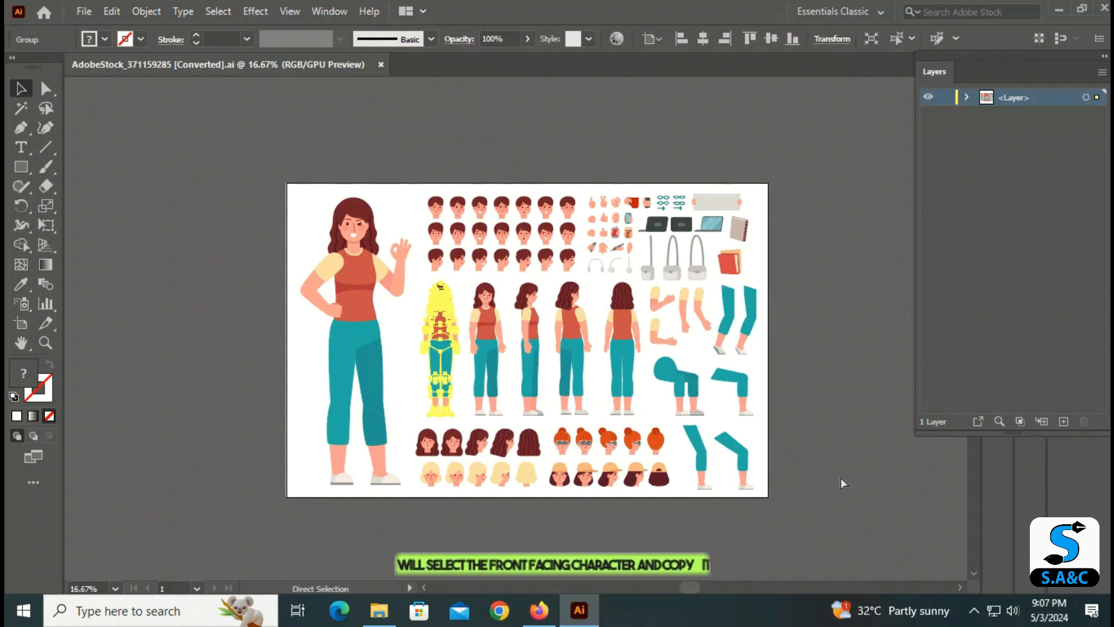
{"action": "key", "text": "v"}
Create a new Web-Large document of 1920 x 1080 px and paste the copied character into it.
{"action": "left_click", "coordinate": [87, 11]}
{"action": "left_click", "coordinate": [98, 24]}
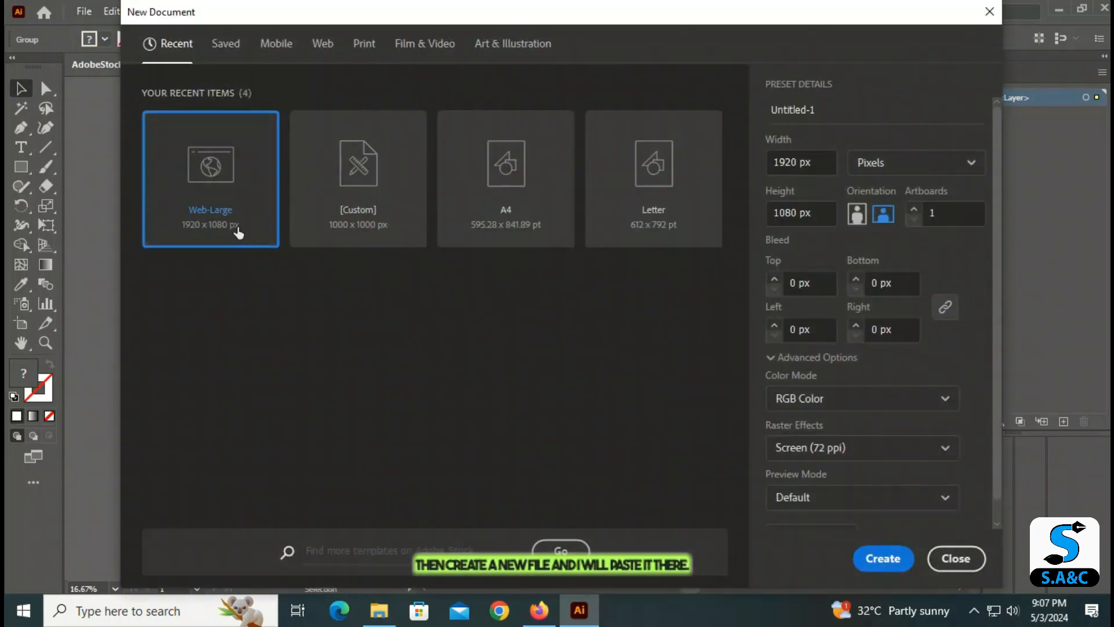
{"action": "left_click", "coordinate": [899, 563]}
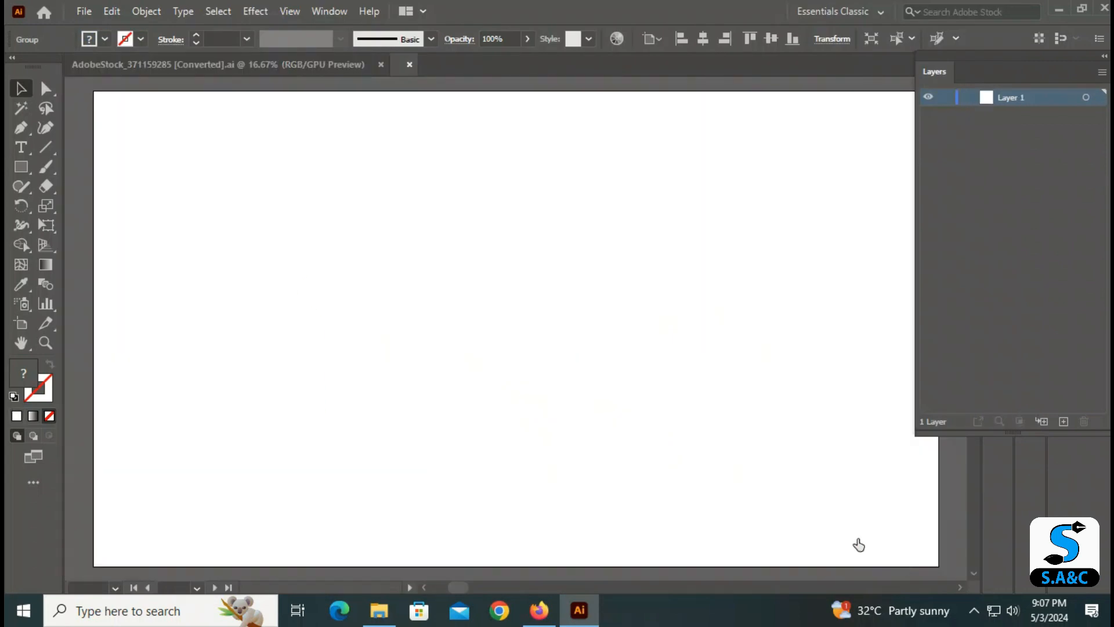
{"action": "key", "text": "ctrl+v"}
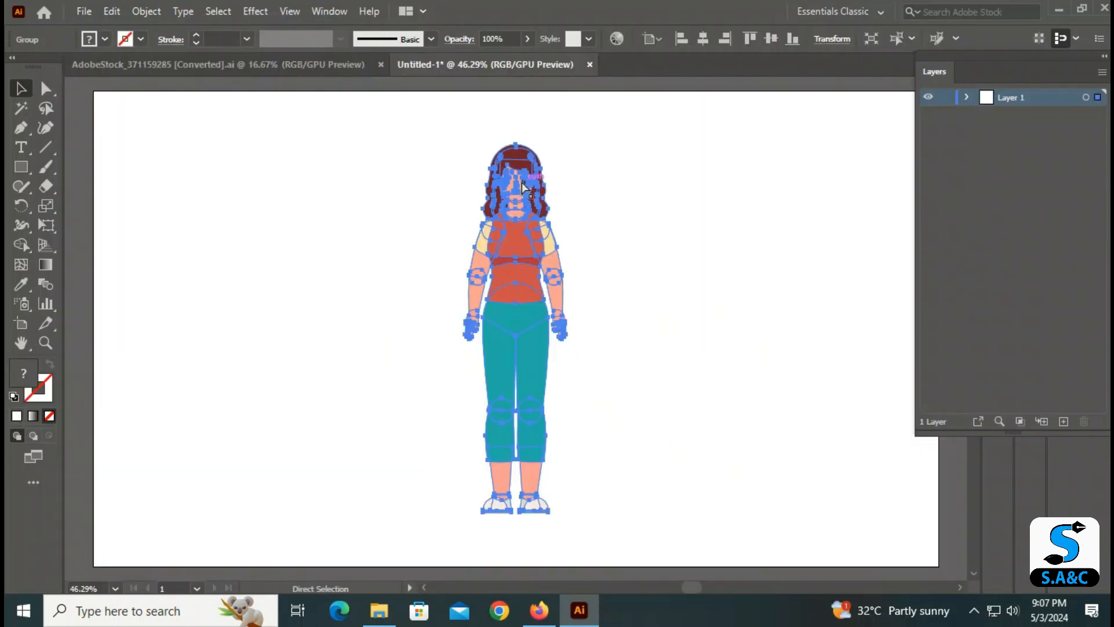
{"action": "left_click", "coordinate": [662, 418]}
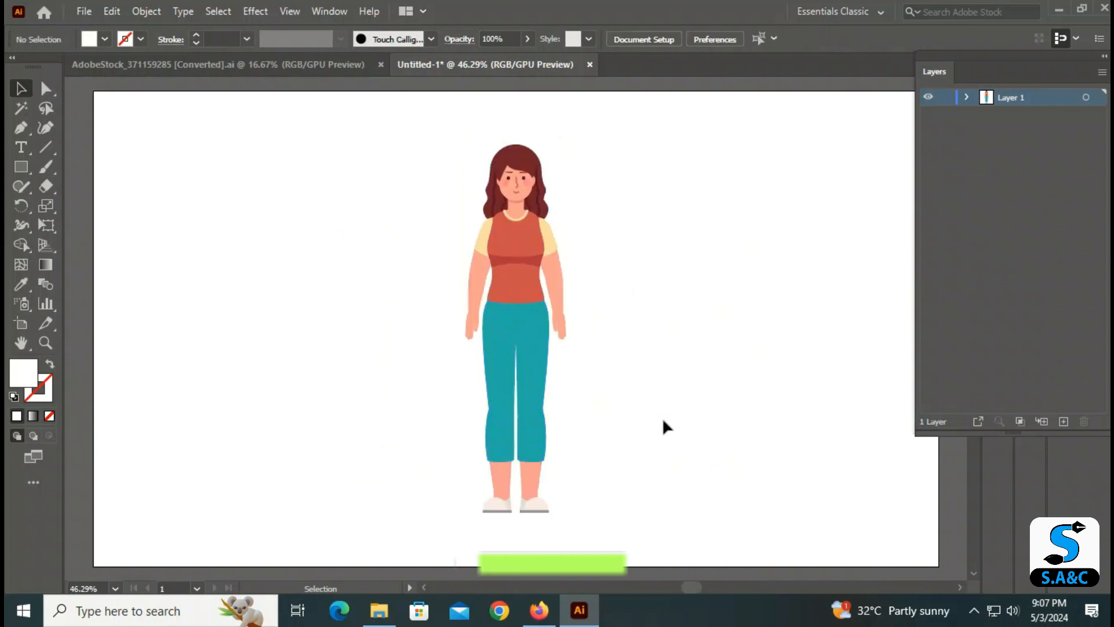
Ungroup the whole pasted character into its separate body parts.
{"action": "left_click_drag", "start_coordinate": [348, 112], "coordinate": [672, 510]}
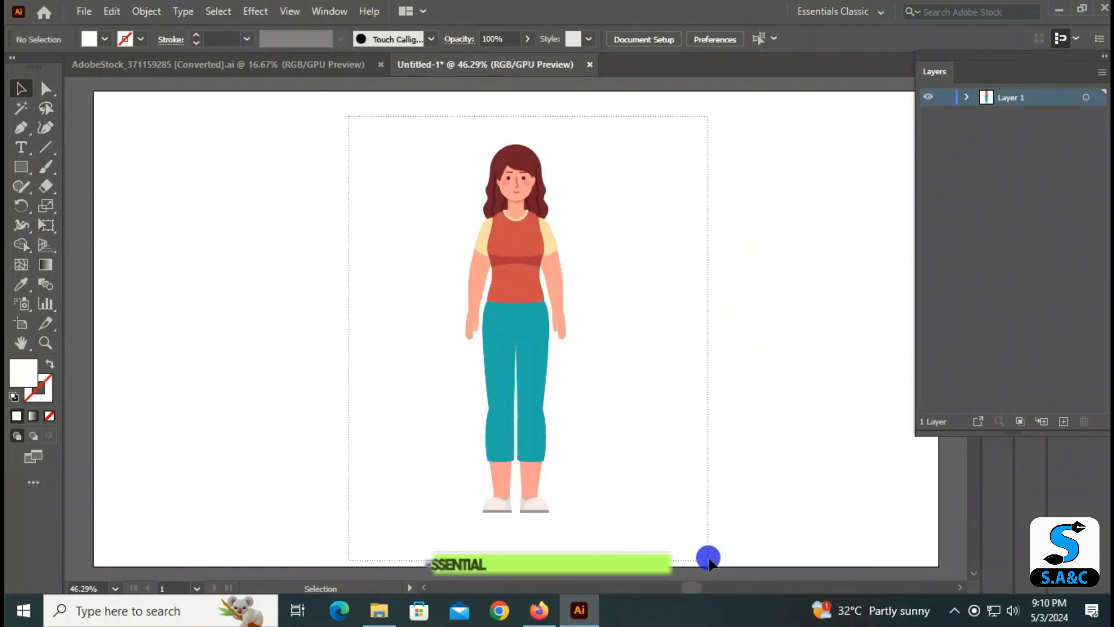
{"action": "right_click", "coordinate": [541, 383]}
{"action": "left_click", "coordinate": [595, 230]}
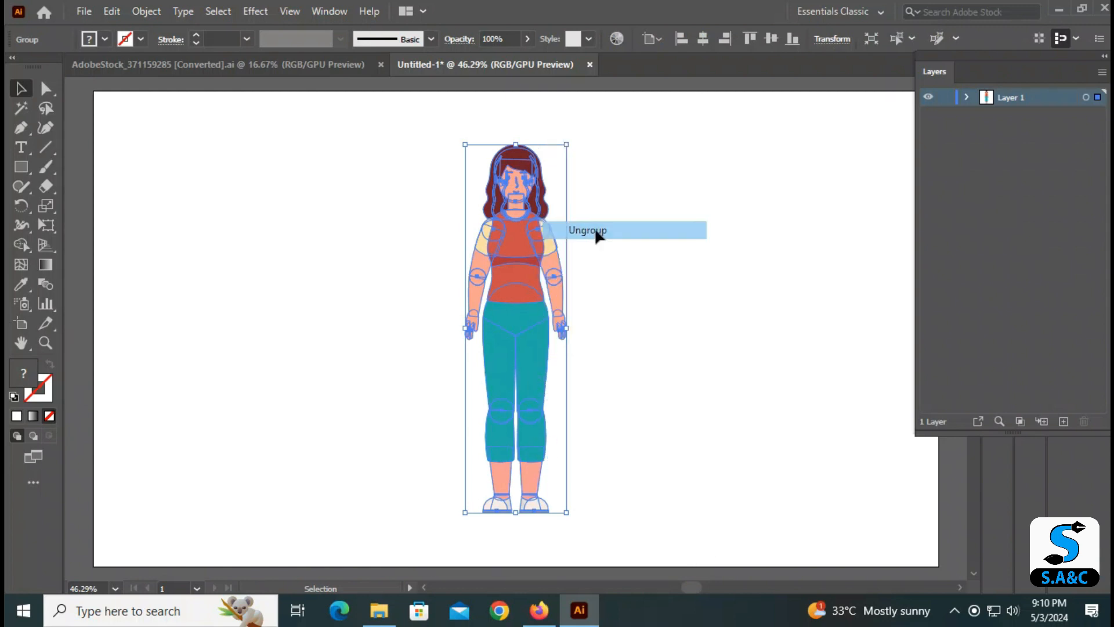
{"action": "left_click", "coordinate": [656, 295]}
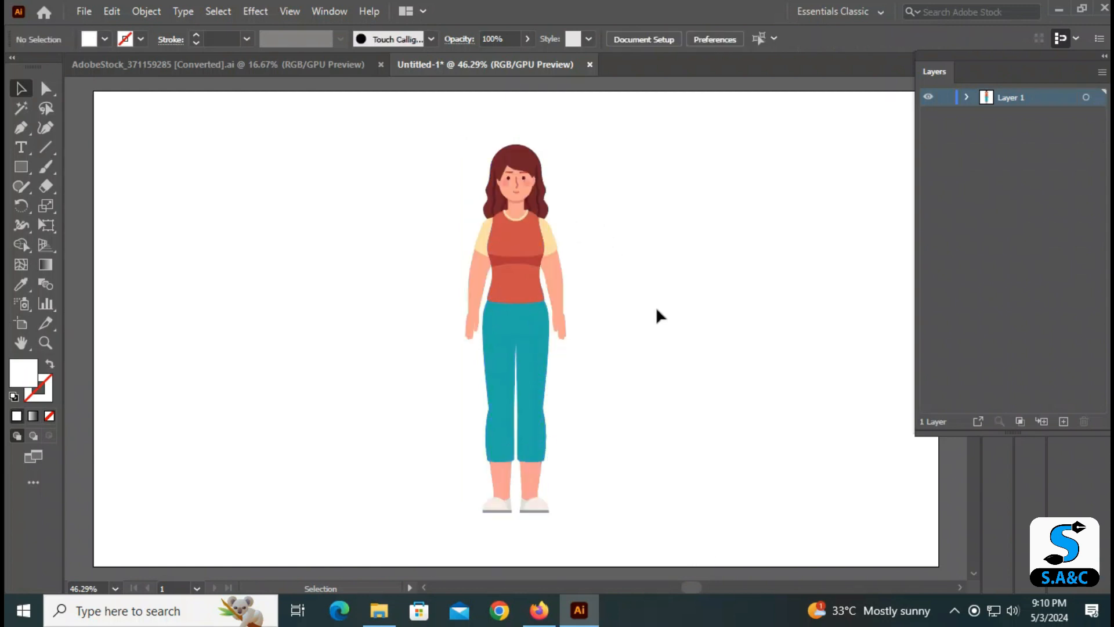
Add a new layer above Layer 1 and name it Head.
{"action": "left_click", "coordinate": [1064, 422]}
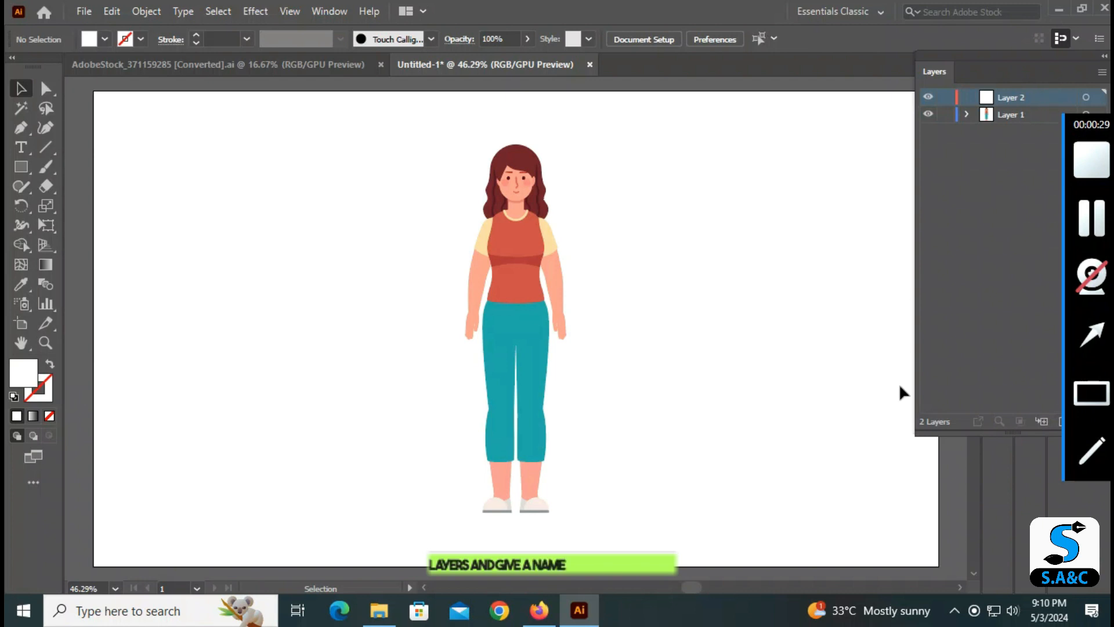
{"action": "left_click", "coordinate": [1028, 96]}
{"action": "double_click", "coordinate": [1028, 96]}
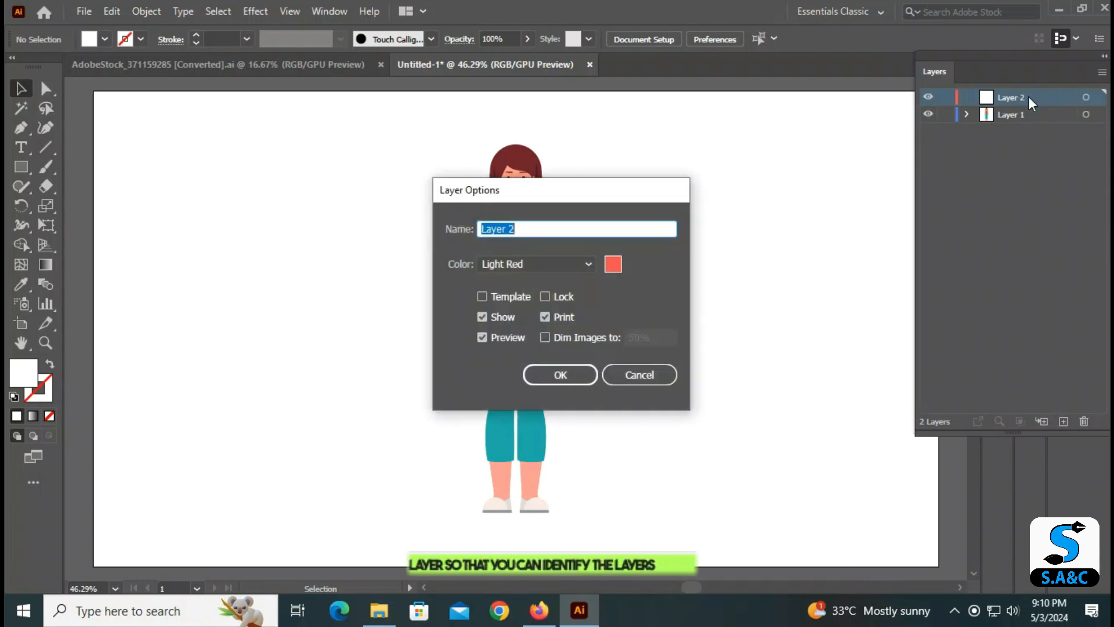
{"action": "type", "text": "Head"}
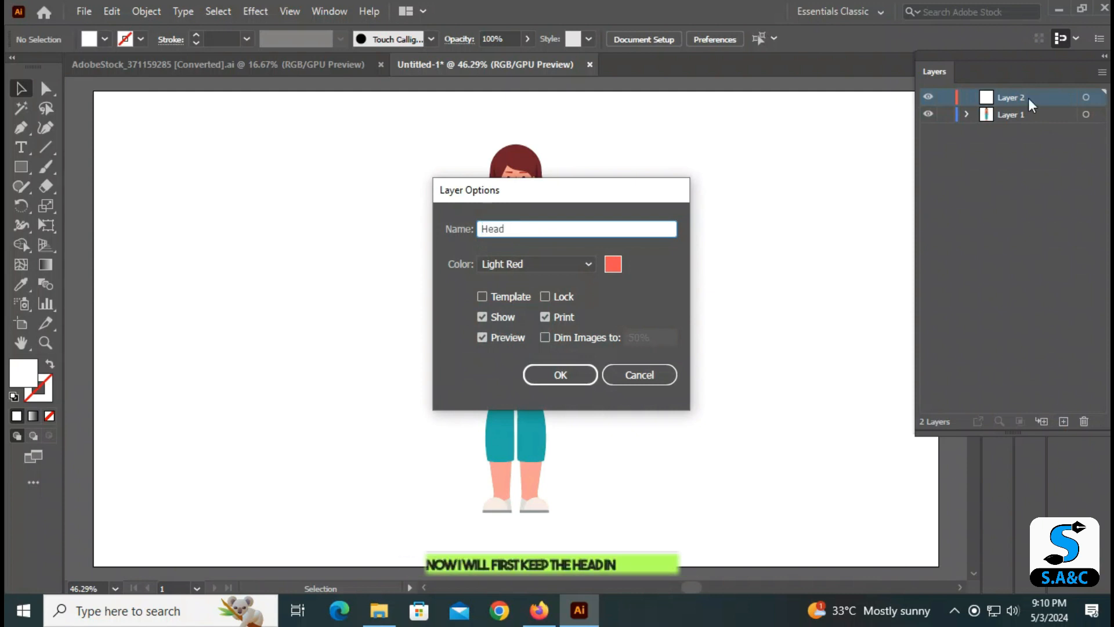
{"action": "left_click", "coordinate": [576, 374]}
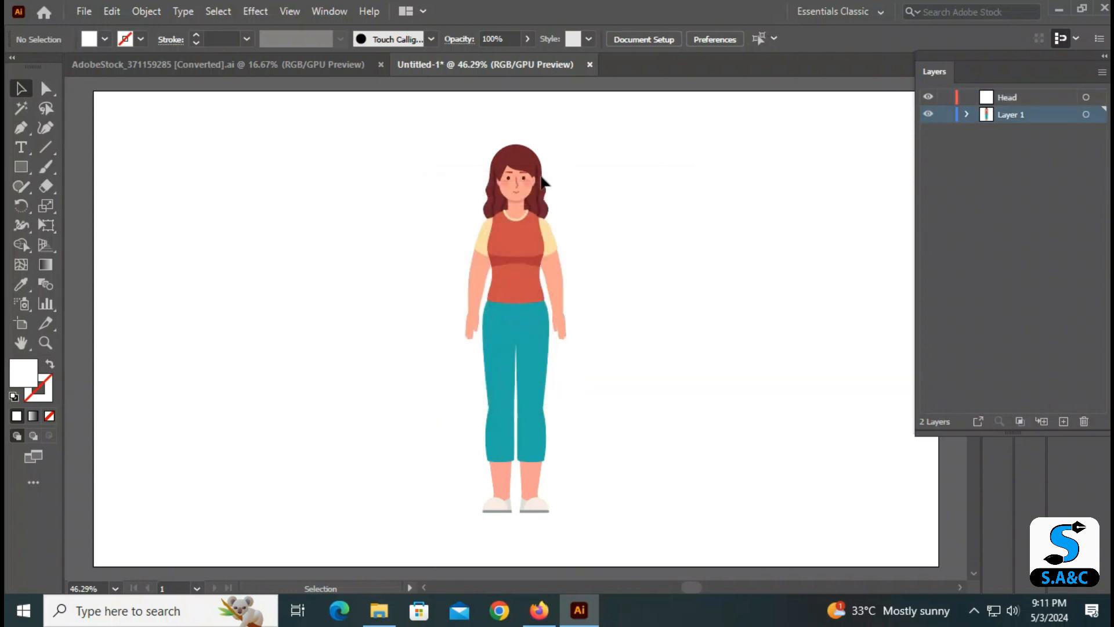
Move the character's head and hair from Layer 1 to the Head layer, keeping their original position.
{"action": "left_click_drag", "start_coordinate": [470, 124], "coordinate": [563, 208]}
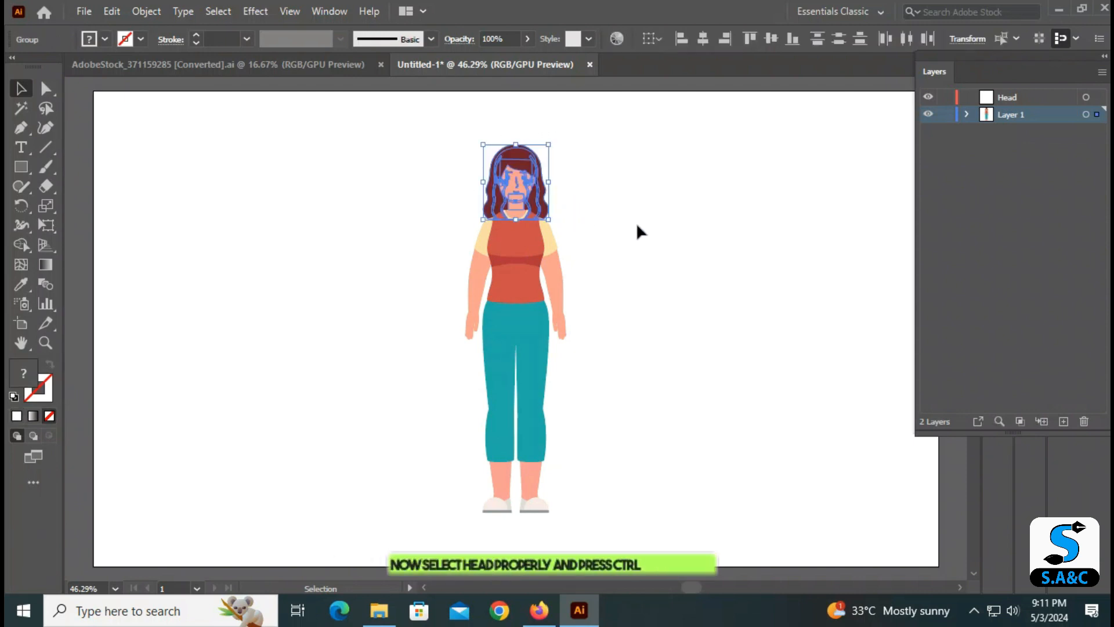
{"action": "key", "text": "ctrl"}
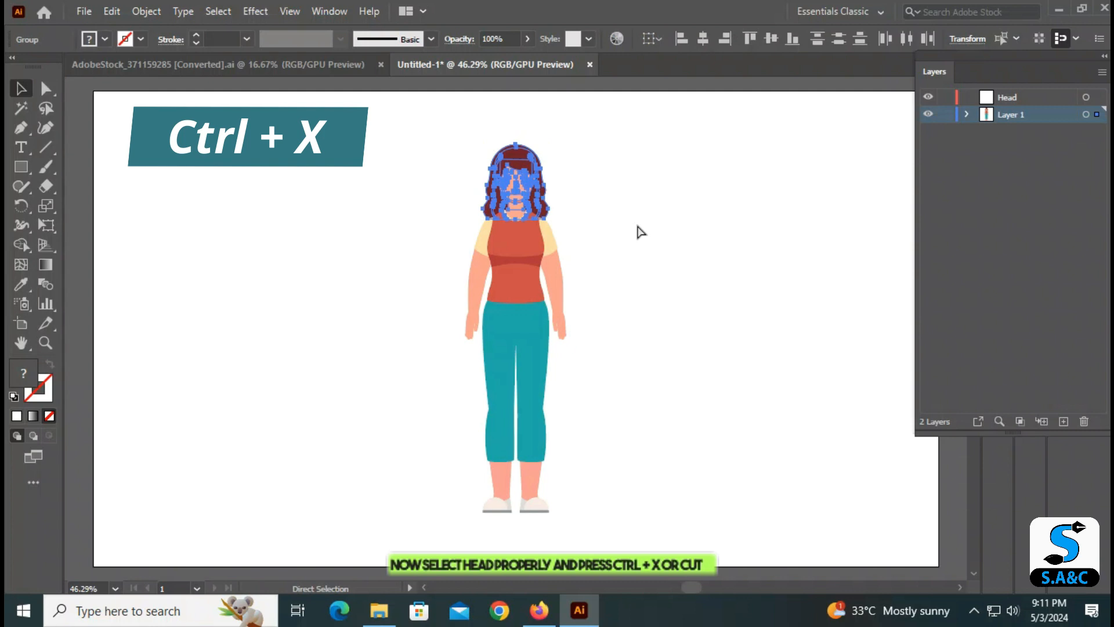
{"action": "key", "text": "ctrl+x"}
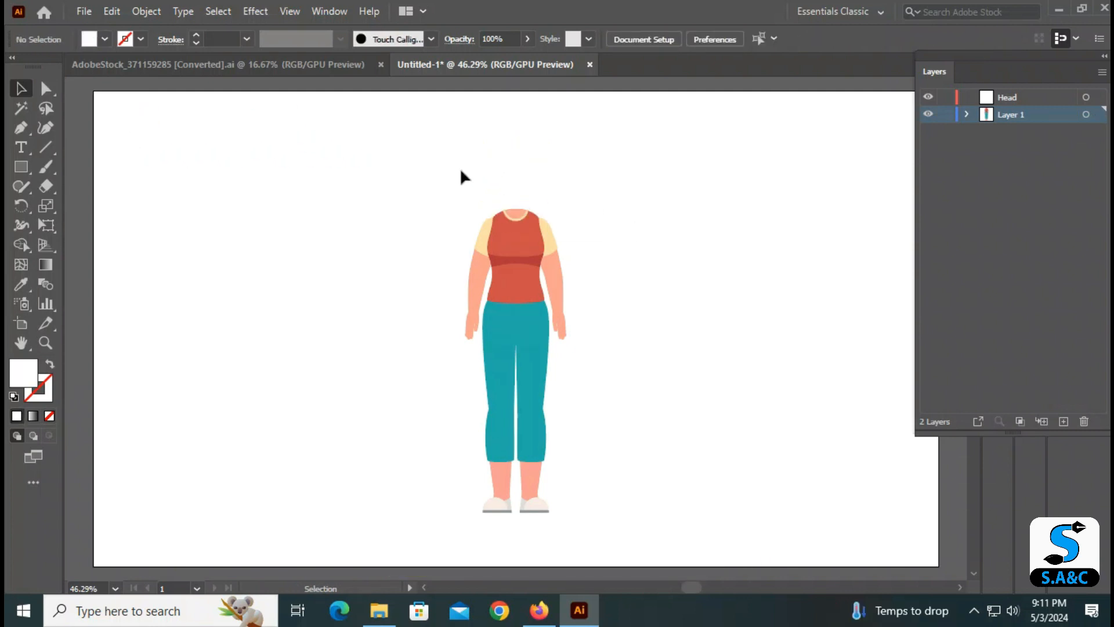
{"action": "left_click", "coordinate": [1041, 98]}
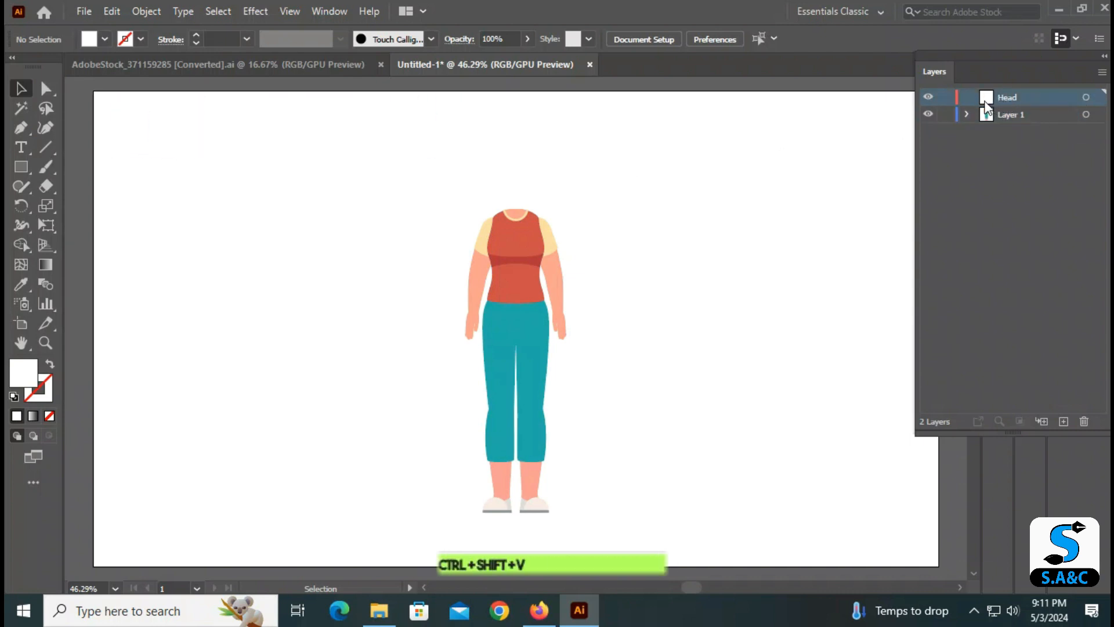
{"action": "key", "text": "ctrl+shift+v"}
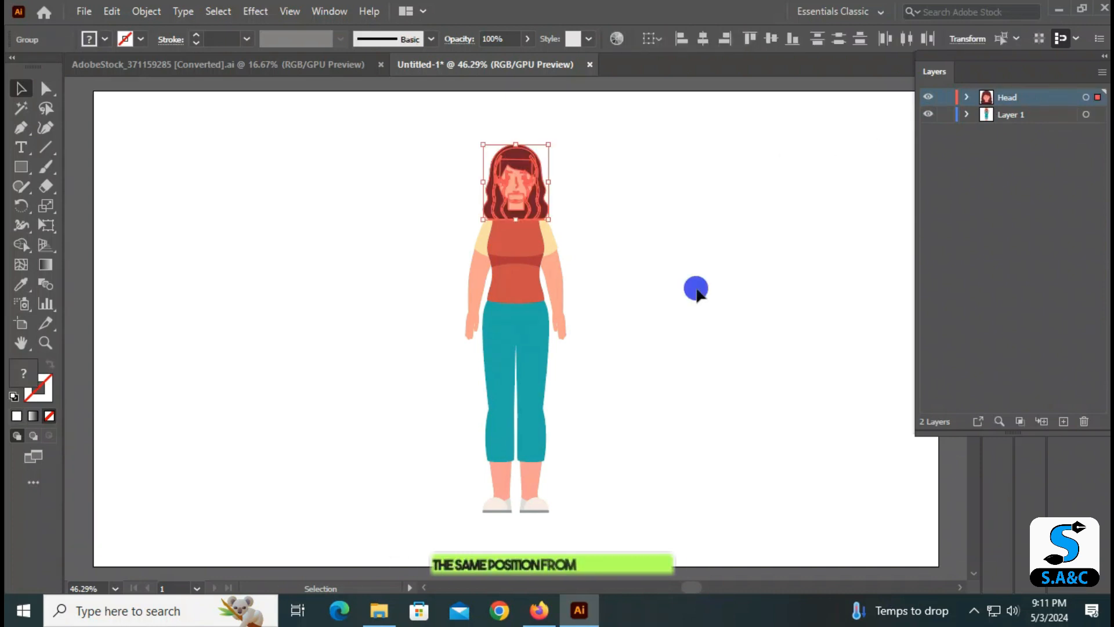
{"action": "left_click", "coordinate": [697, 290]}
Add another layer above Head and name it Body.
{"action": "left_click", "coordinate": [1063, 422]}
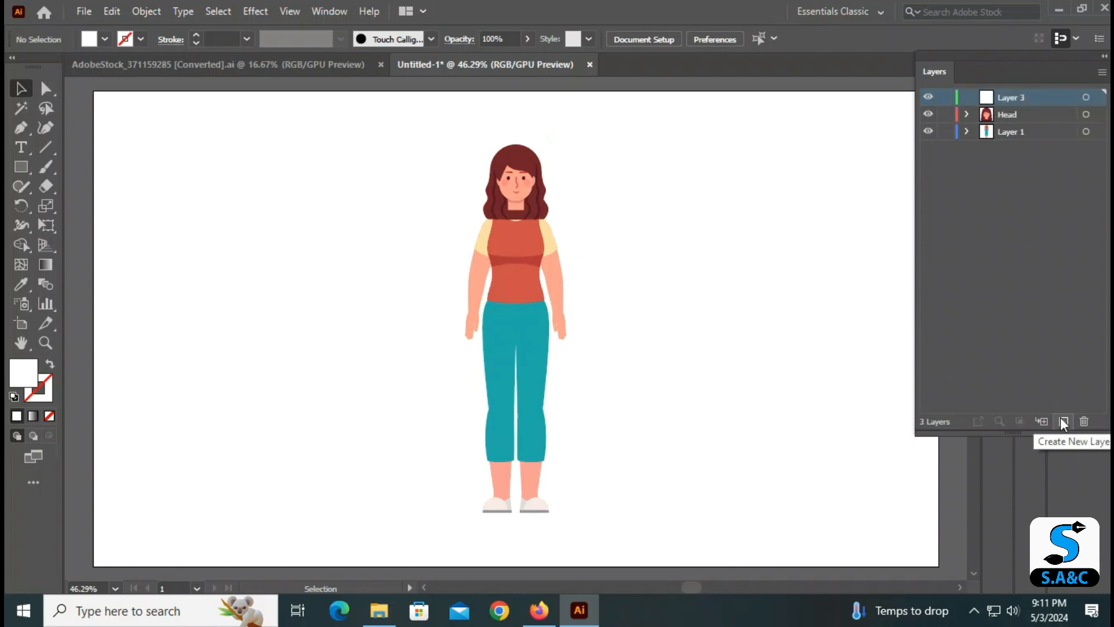
{"action": "double_click", "coordinate": [1028, 96]}
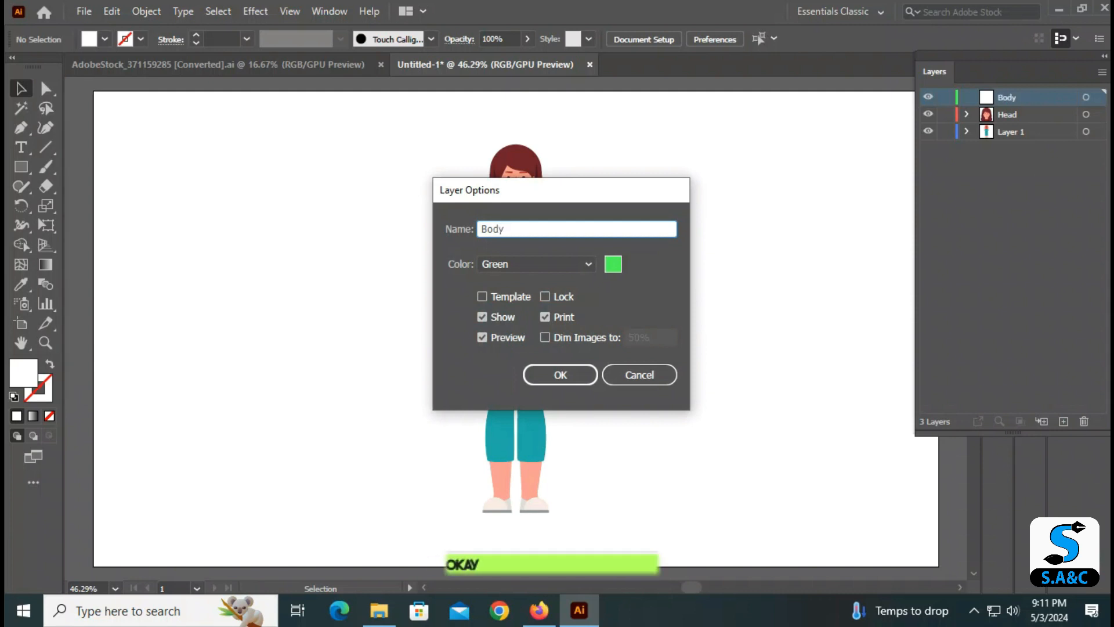
{"action": "key", "text": "Return"}
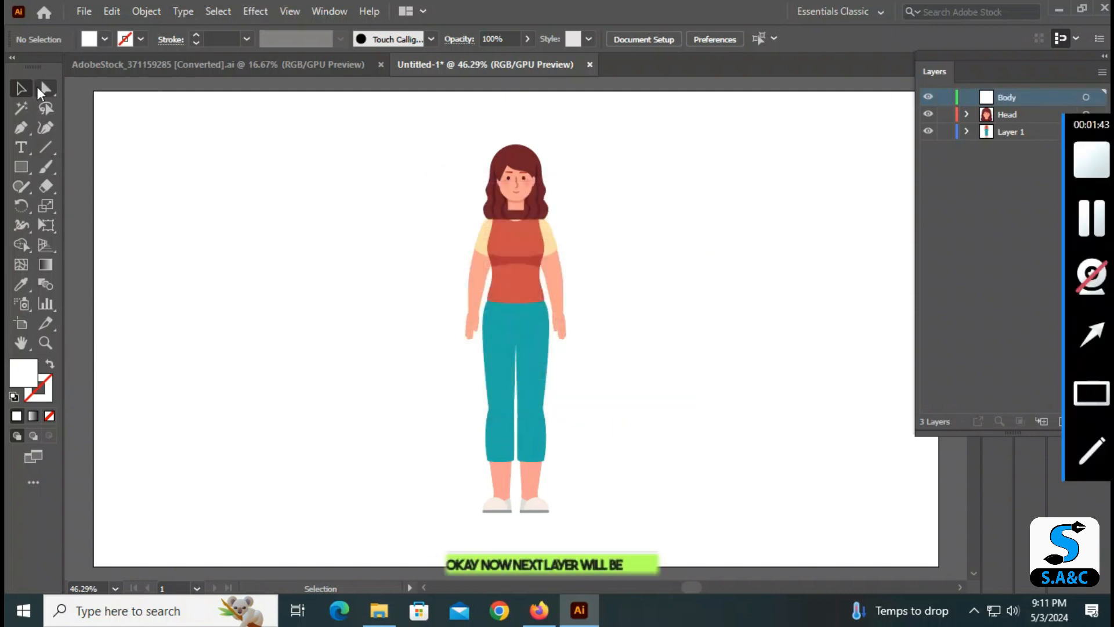
Move the red torso and its darker chest shadow from Layer 1 to the Body layer, keeping their original position.
{"action": "left_click", "coordinate": [511, 246]}
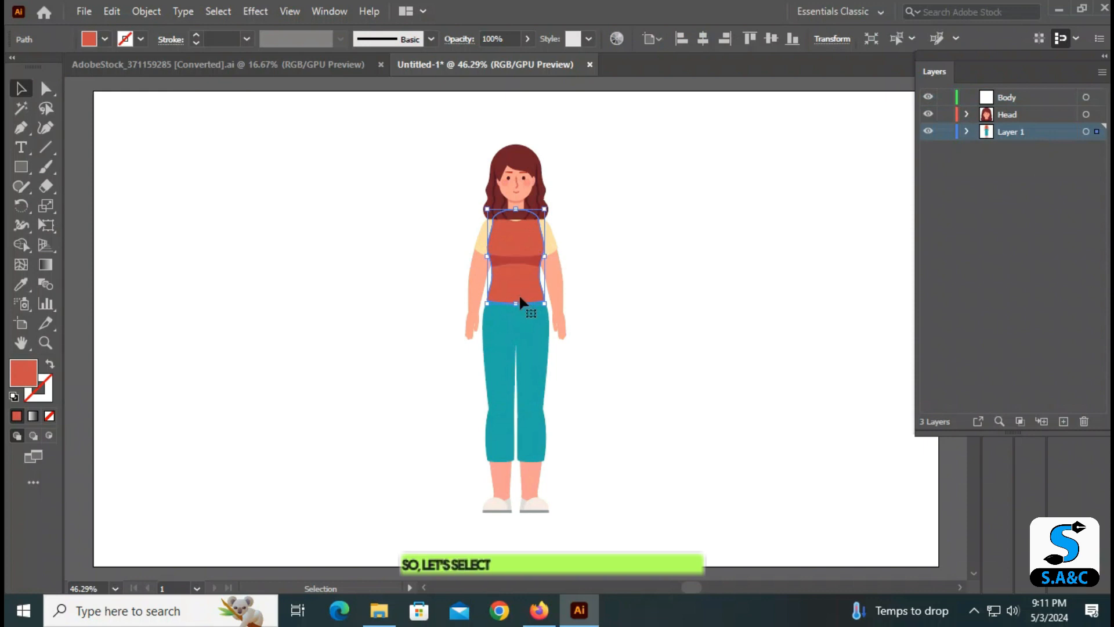
{"action": "left_click", "coordinate": [503, 264], "text": "shift"}
{"action": "key", "text": "ctrl+x"}
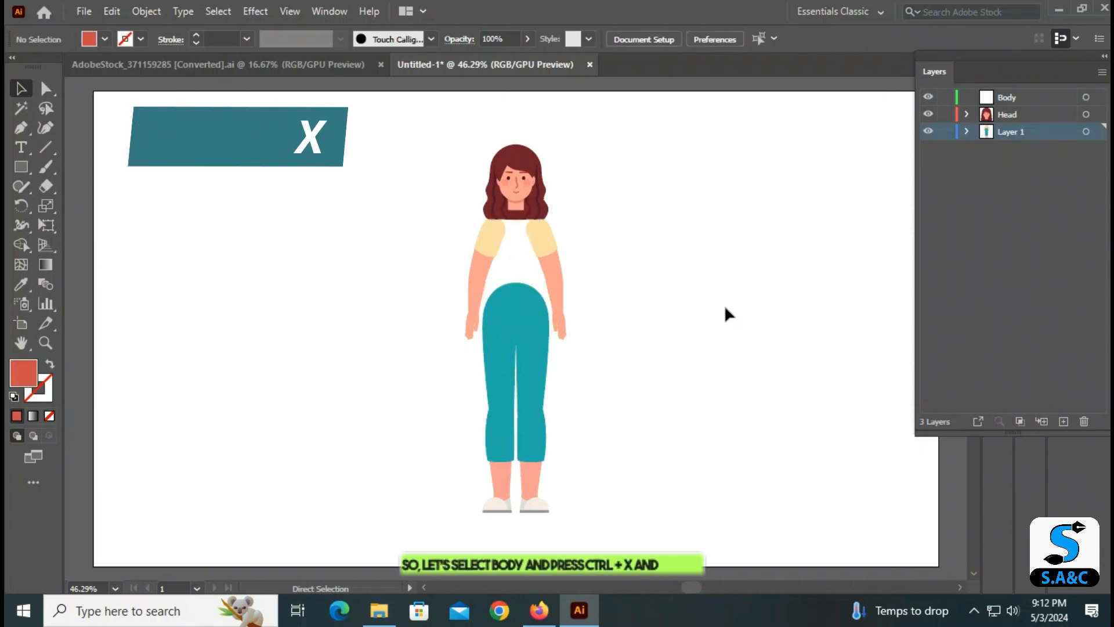
{"action": "double_click", "coordinate": [1019, 96]}
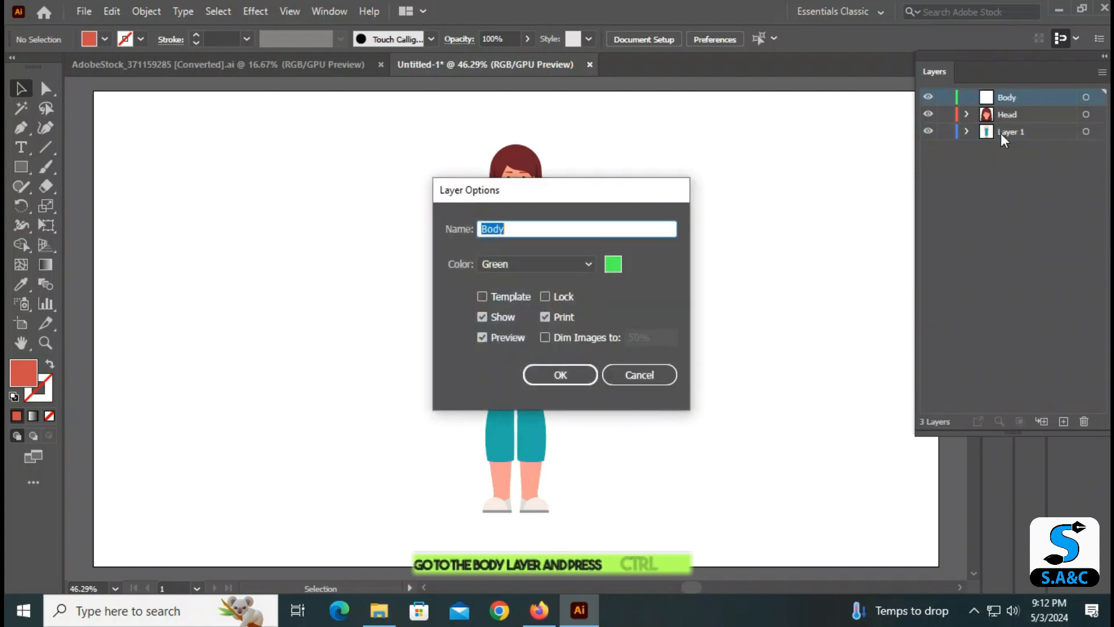
{"action": "left_click", "coordinate": [638, 369]}
{"action": "key", "text": "ctrl+shift+v"}
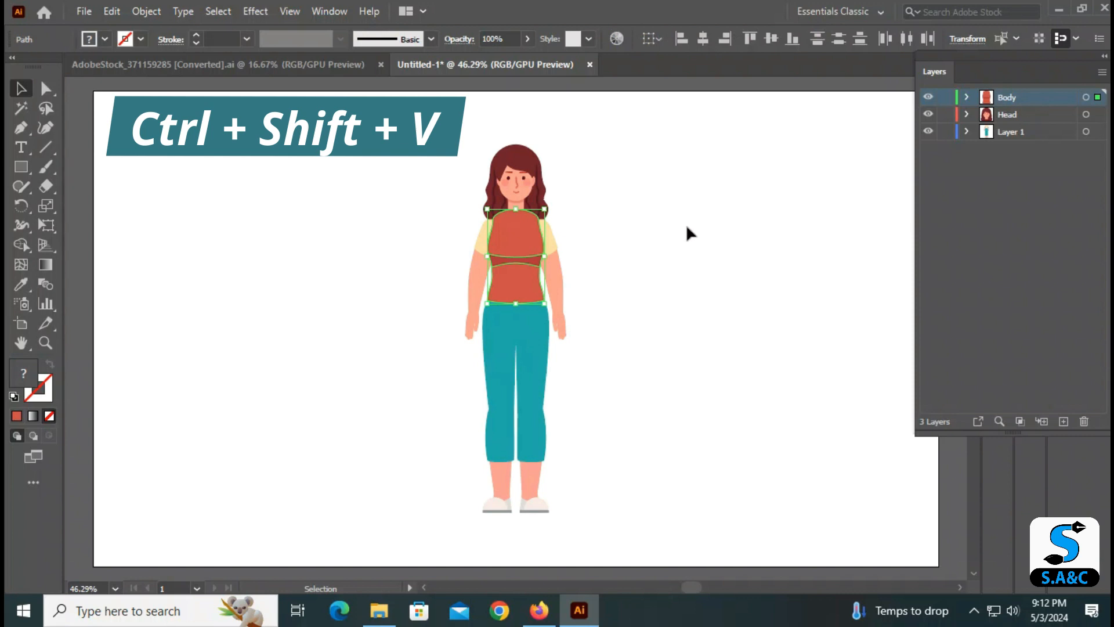
{"action": "left_click", "coordinate": [708, 224]}
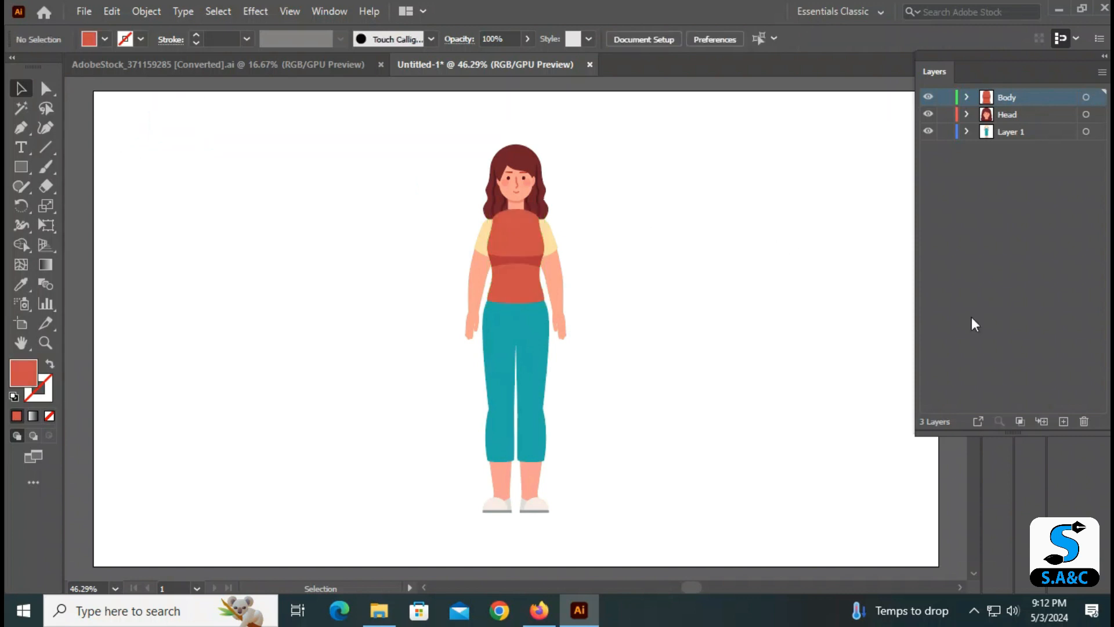
Add a layer named RHU above Body for the character's right upper arm.
{"action": "left_click", "coordinate": [1063, 421]}
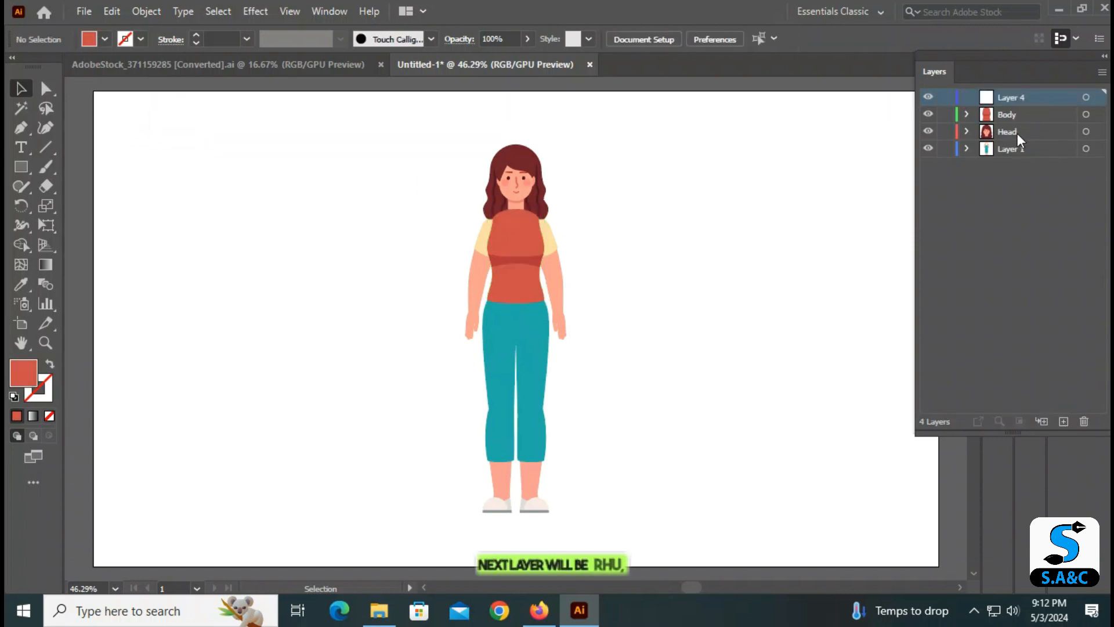
{"action": "double_click", "coordinate": [1038, 95]}
{"action": "type", "text": "R"}
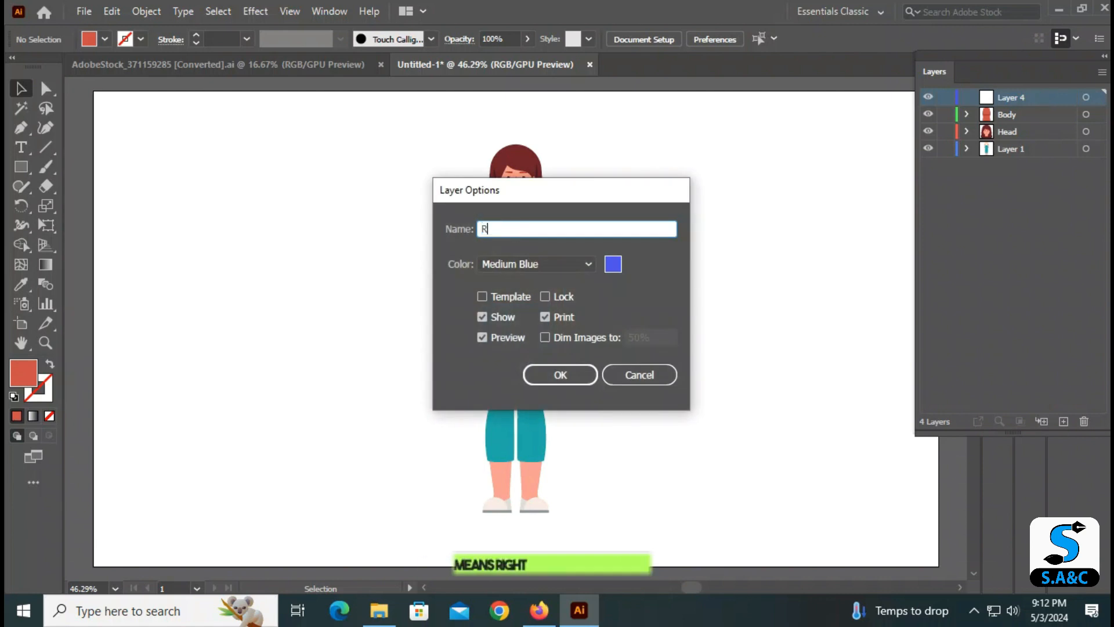
{"action": "type", "text": "HU"}
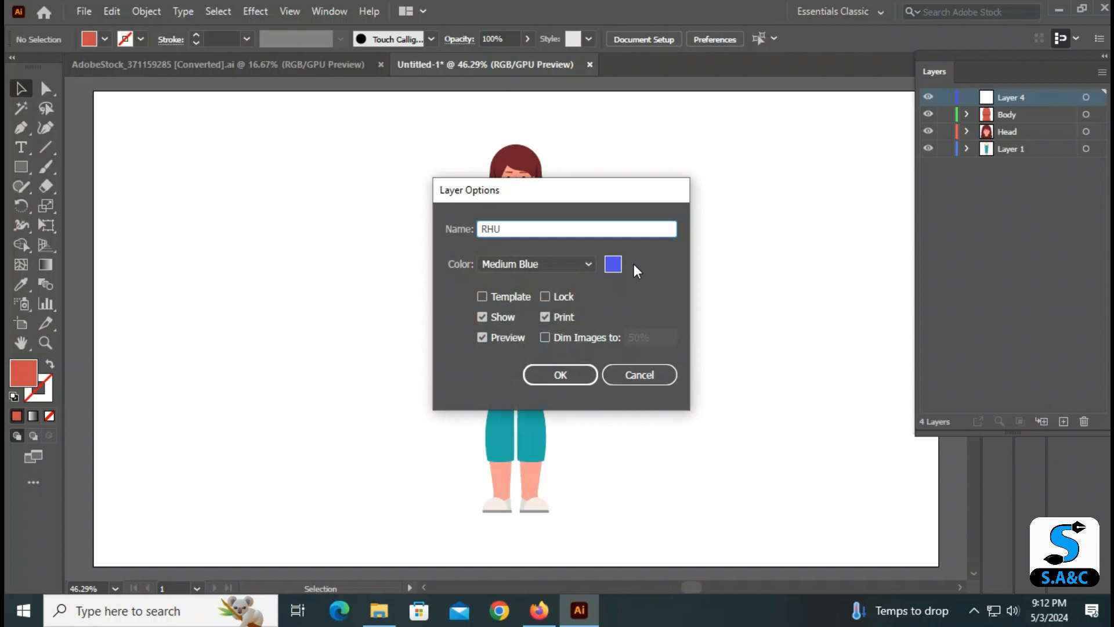
{"action": "key", "text": "Return"}
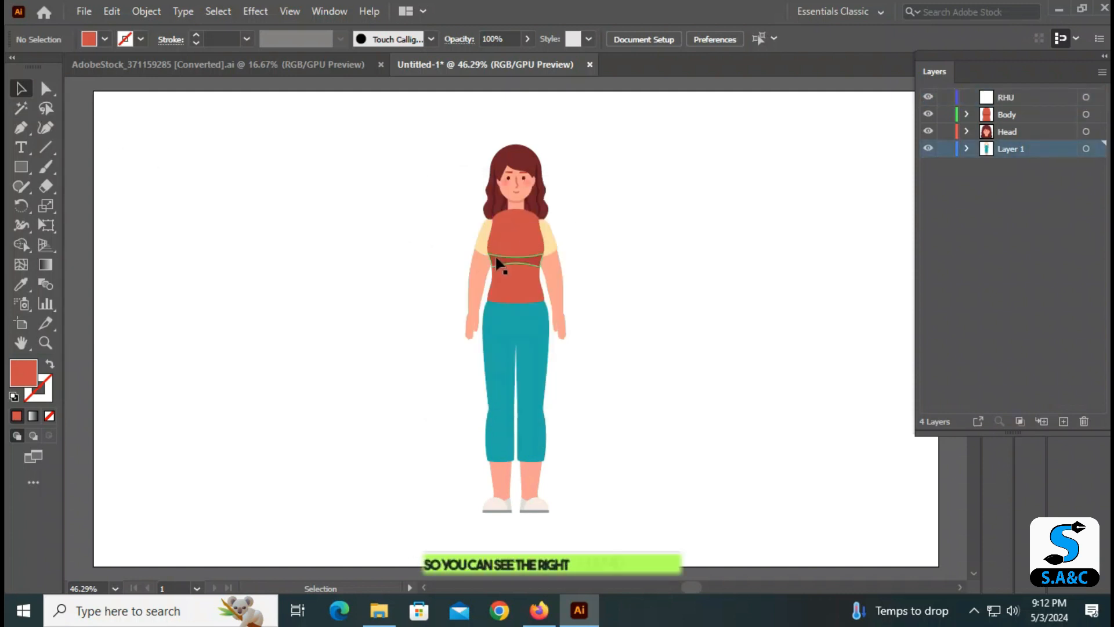
Ungroup the character's right arm so its upper and lower parts are separate.
{"action": "left_click", "coordinate": [480, 249]}
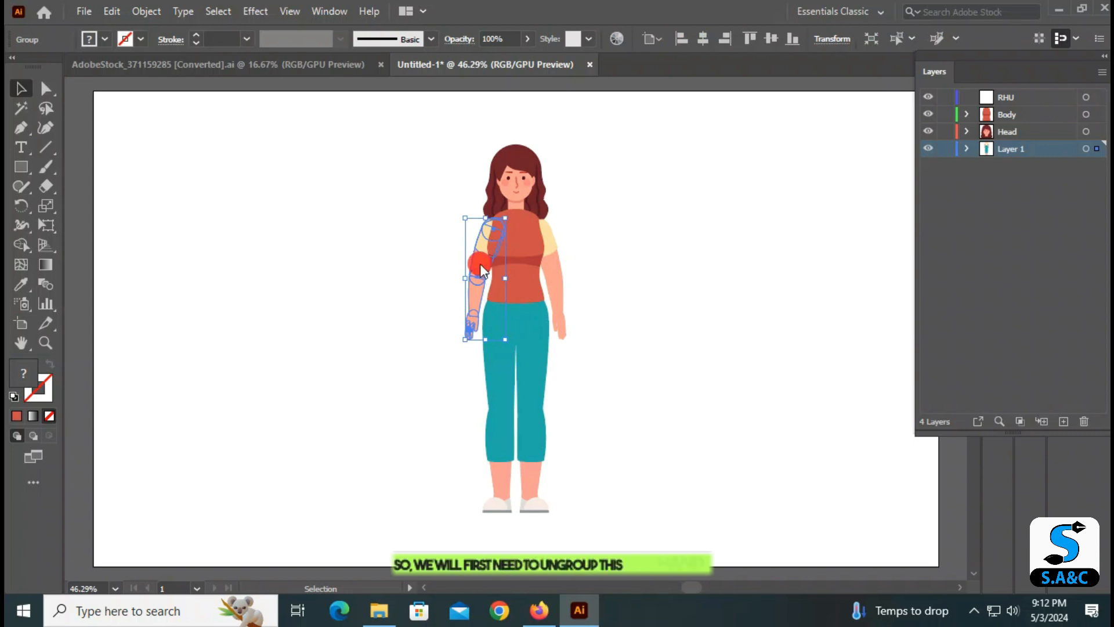
{"action": "right_click", "coordinate": [479, 263]}
{"action": "left_click", "coordinate": [562, 400]}
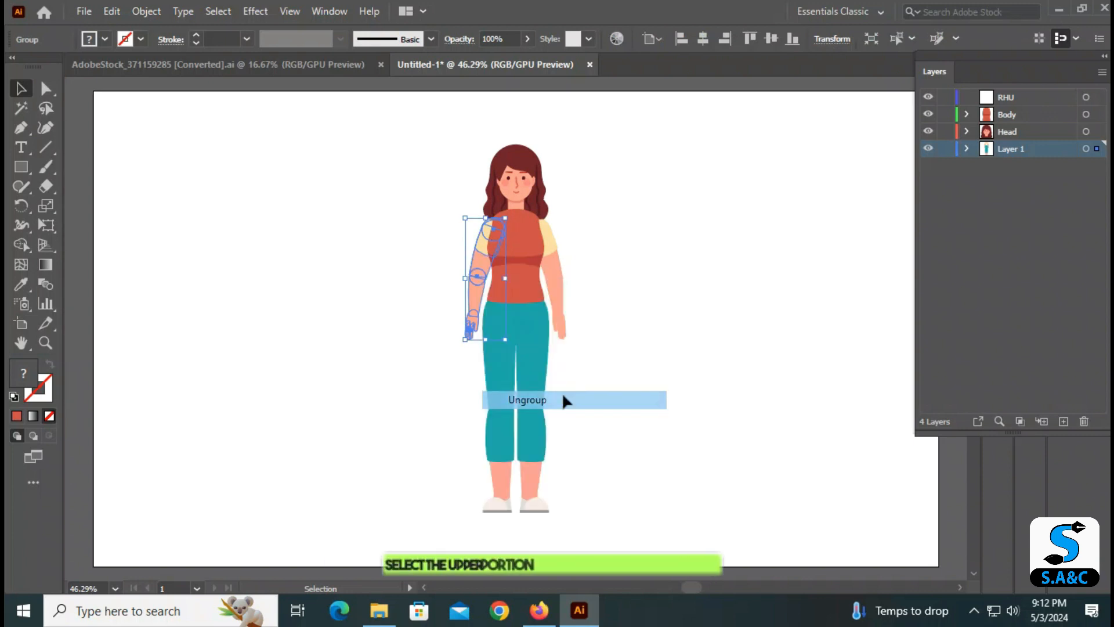
{"action": "left_click", "coordinate": [377, 389]}
Move the character's right upper arm and sleeve from Layer 1 to the RHU layer, keeping the original position.
{"action": "left_click", "coordinate": [482, 253]}
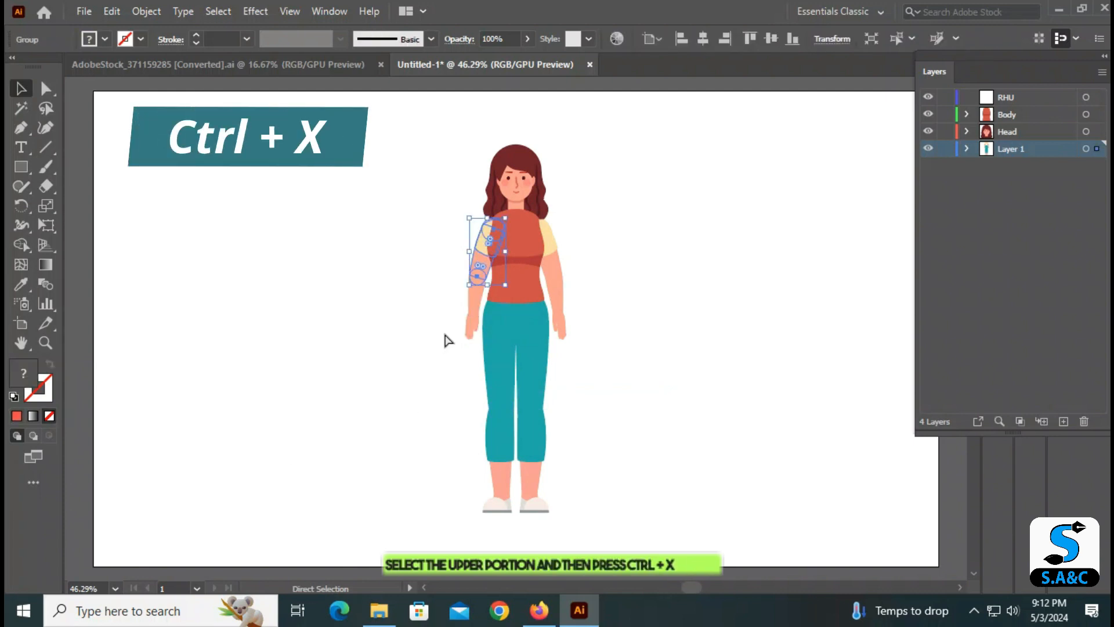
{"action": "key", "text": "ctrl+x"}
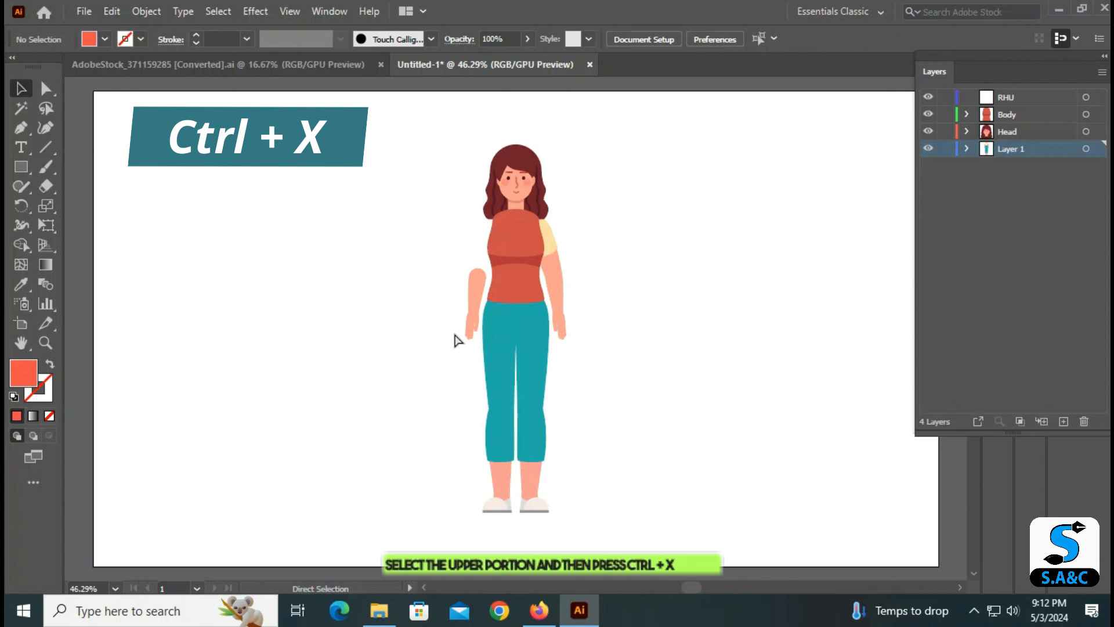
{"action": "left_click", "coordinate": [1022, 101]}
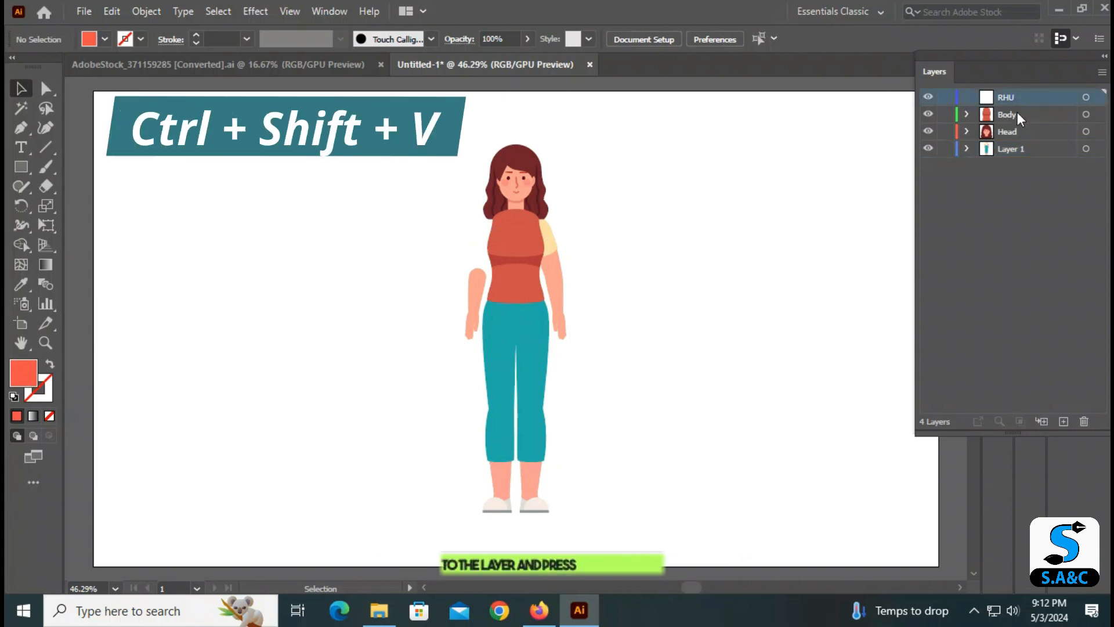
{"action": "key", "text": "ctrl+shift+v"}
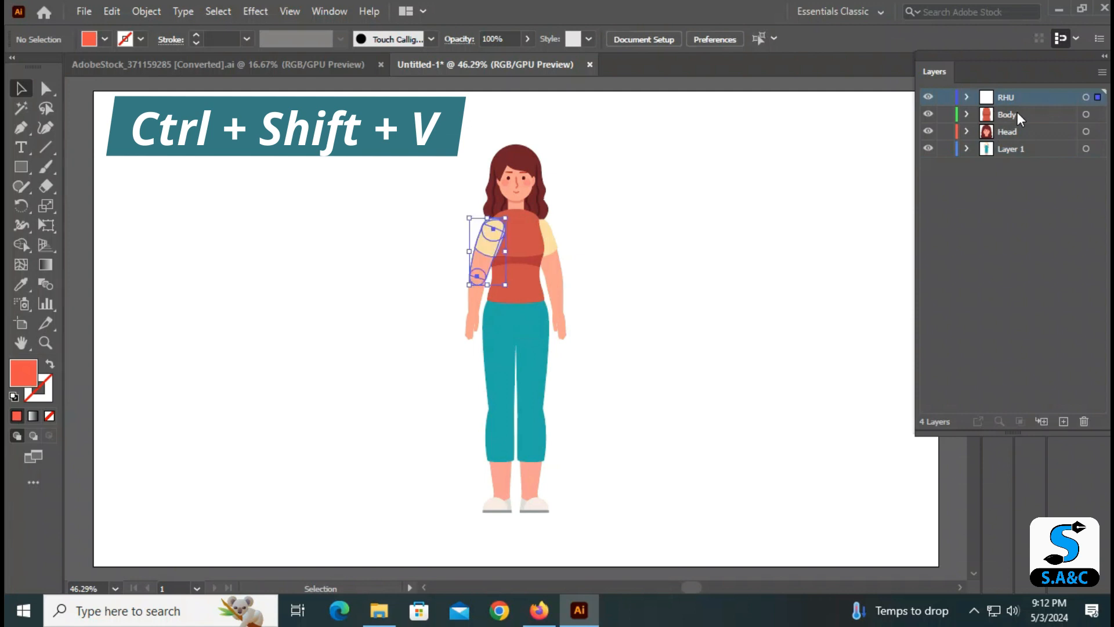
{"action": "left_click", "coordinate": [801, 246]}
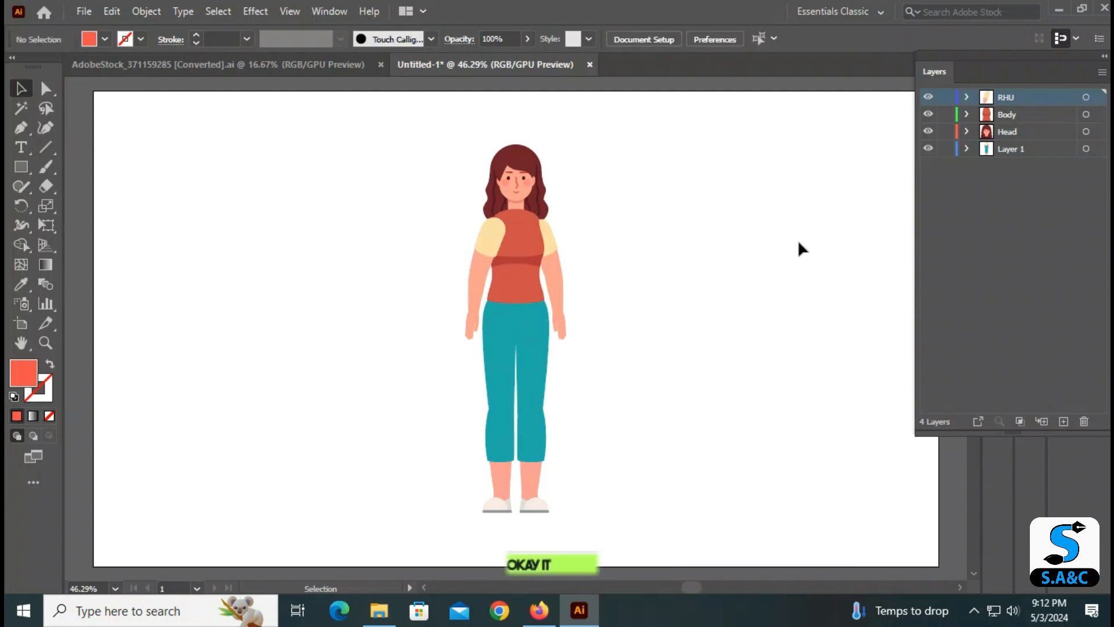
Add a layer named RHD above RHU for the character's right forearm and hand.
{"action": "left_click", "coordinate": [1065, 422]}
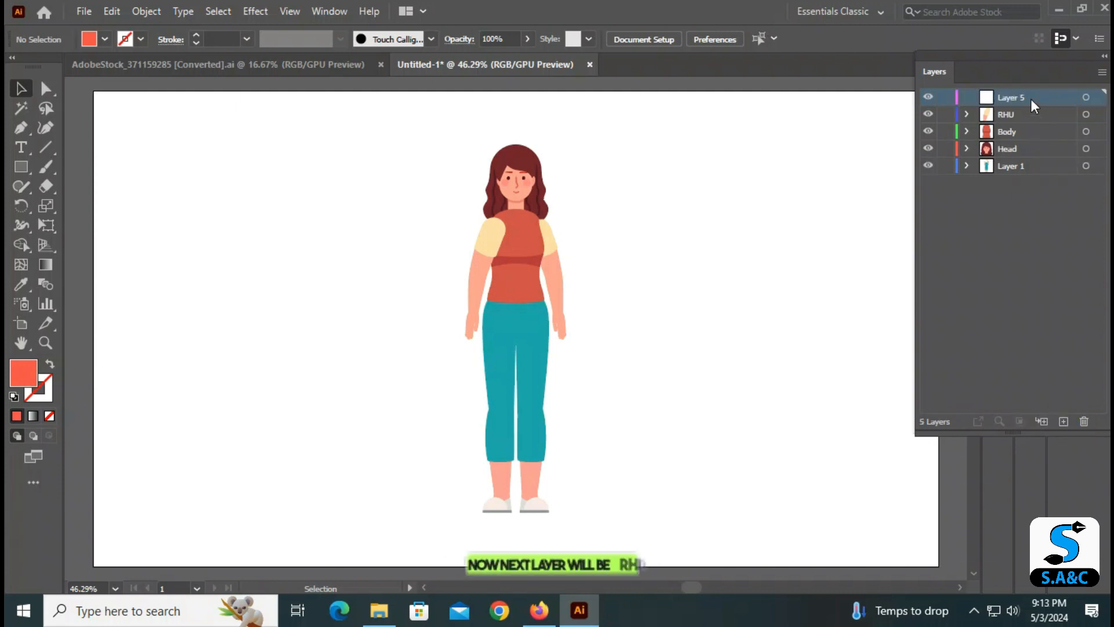
{"action": "double_click", "coordinate": [1031, 98]}
{"action": "type", "text": "RHD"}
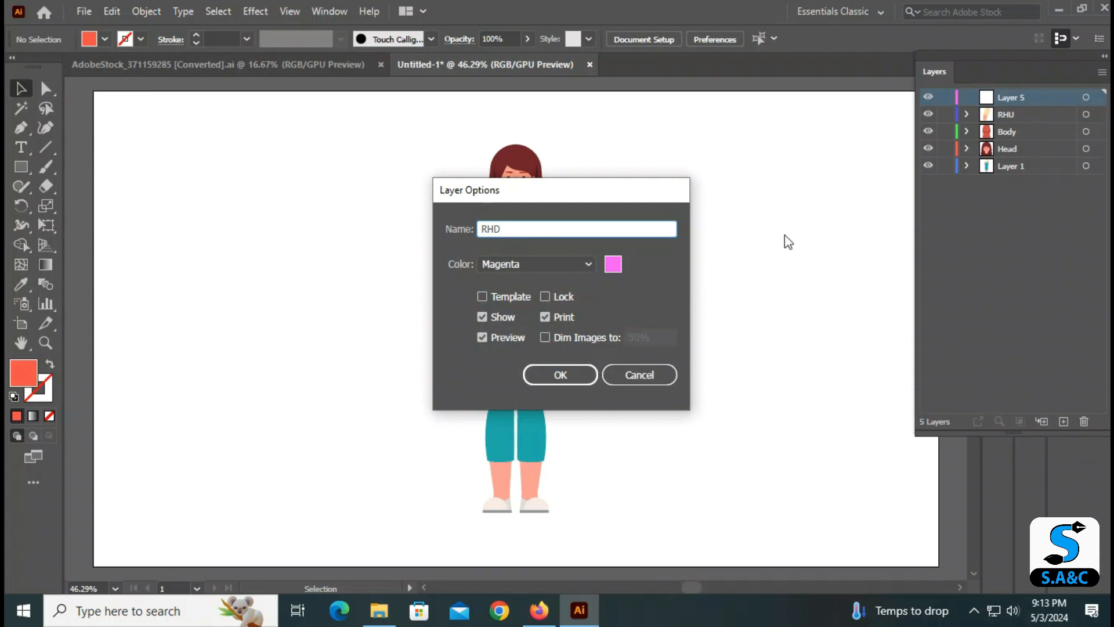
{"action": "left_click", "coordinate": [560, 374]}
Move only the character's right forearm and hand from Layer 1 to the RHD layer, pasted in place.
{"action": "left_click_drag", "start_coordinate": [442, 268], "coordinate": [480, 340]}
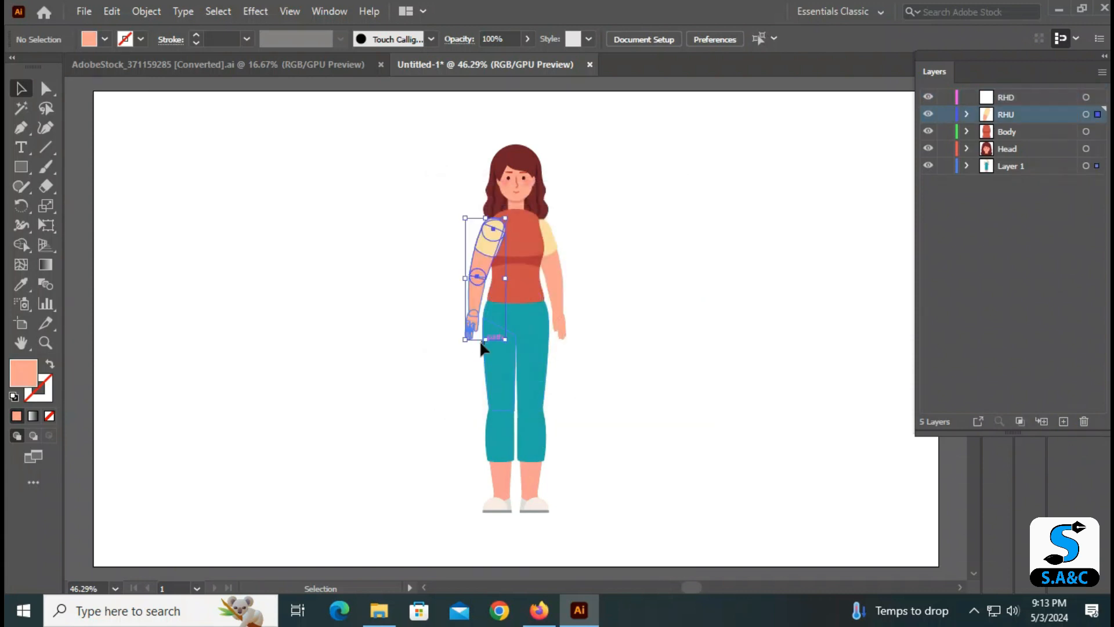
{"action": "left_click", "coordinate": [483, 249], "text": "shift"}
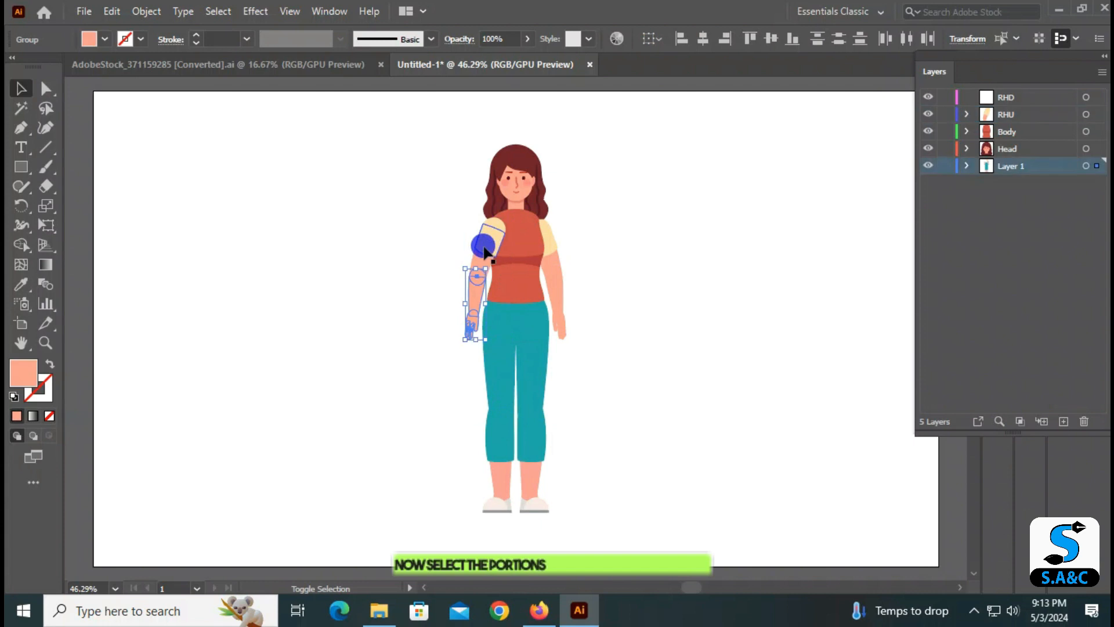
{"action": "key", "text": "ctrl"}
{"action": "left_click", "coordinate": [859, 374]}
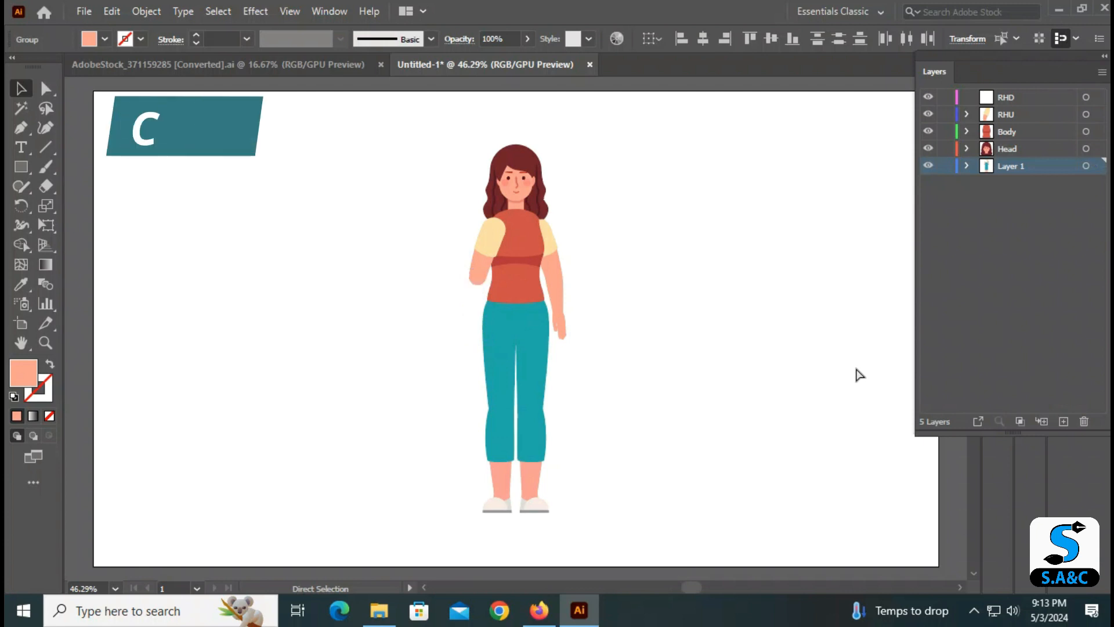
{"action": "left_click", "coordinate": [1039, 97]}
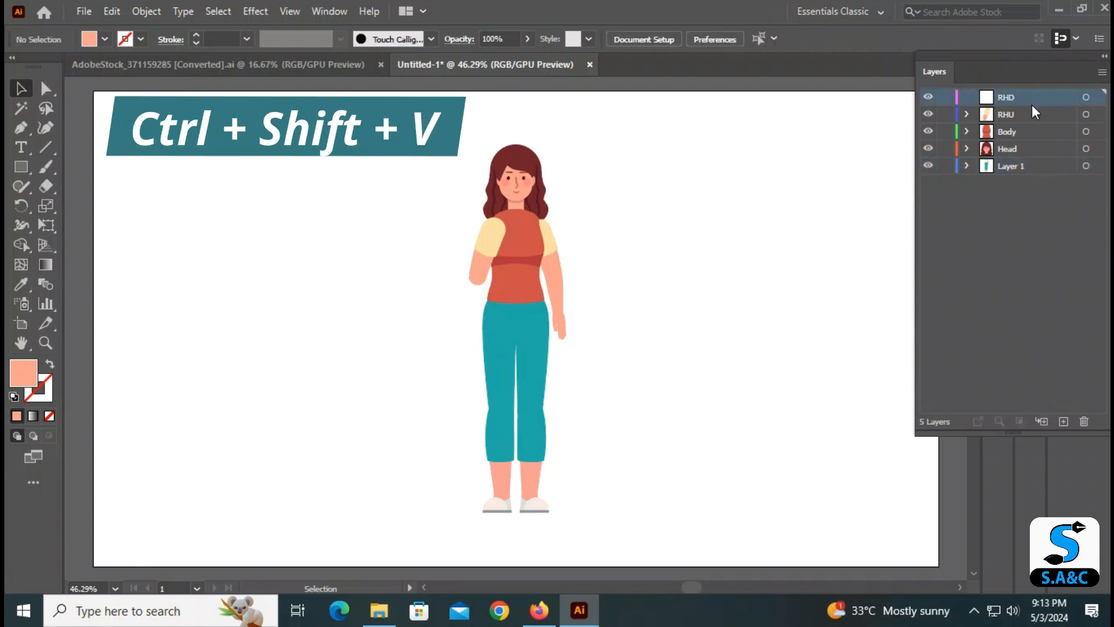
{"action": "key", "text": "ctrl+shift+v"}
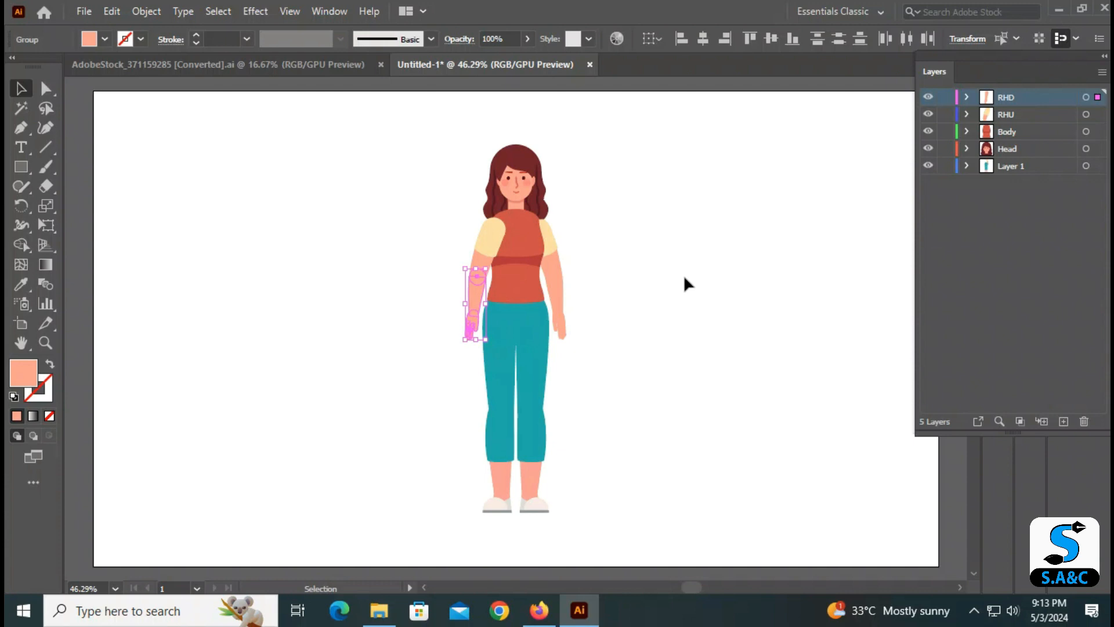
{"action": "left_click", "coordinate": [682, 276]}
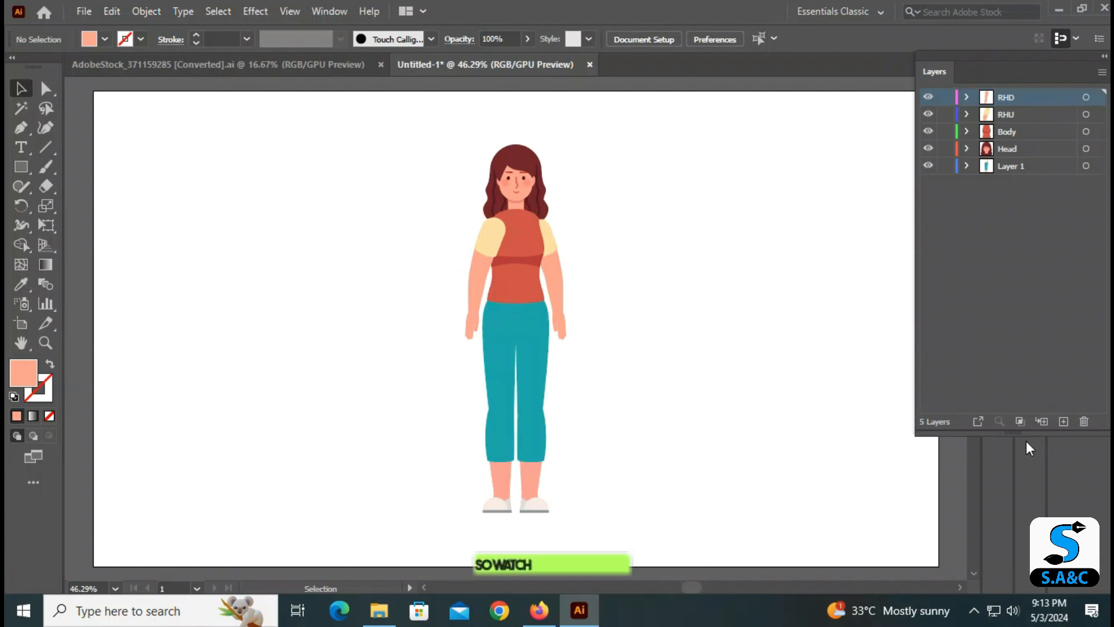
Add a layer named LHU above RHD for the character's left upper arm.
{"action": "left_click", "coordinate": [1065, 422]}
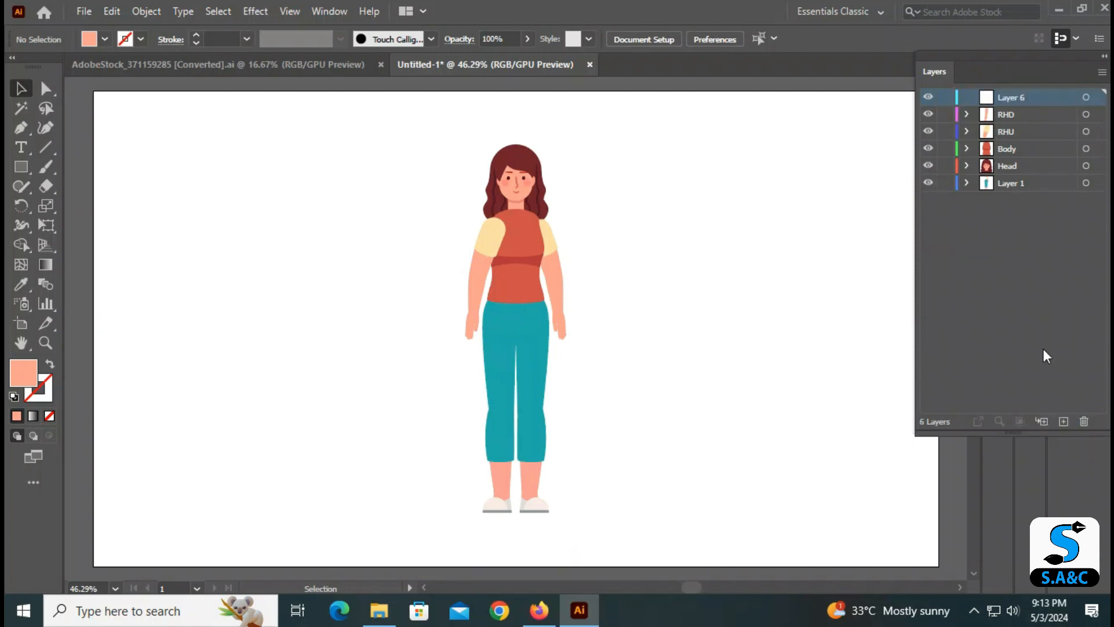
{"action": "double_click", "coordinate": [1015, 96]}
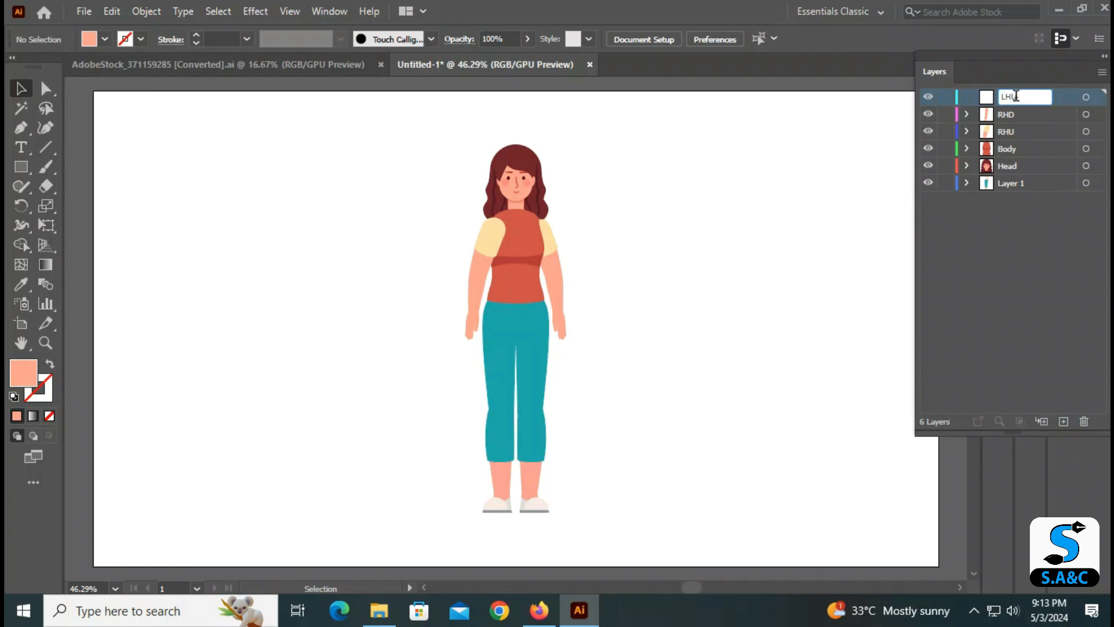
{"action": "type", "text": "LHU"}
{"action": "key", "text": "Return"}
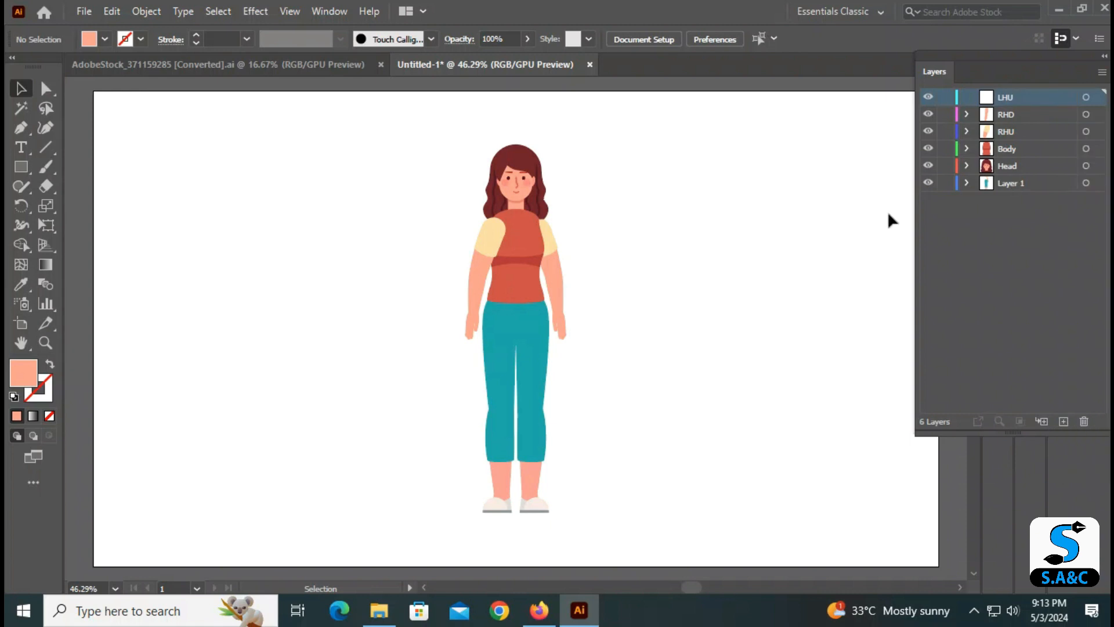
Ungroup the character's left arm so its upper and lower parts can be selected separately.
{"action": "left_click", "coordinate": [552, 244]}
{"action": "right_click", "coordinate": [555, 296]}
{"action": "left_click", "coordinate": [616, 437]}
{"action": "left_click", "coordinate": [595, 261]}
Move the character's left upper arm and sleeve from Layer 1 to the LHU layer, keeping the original position.
{"action": "left_click", "coordinate": [553, 251]}
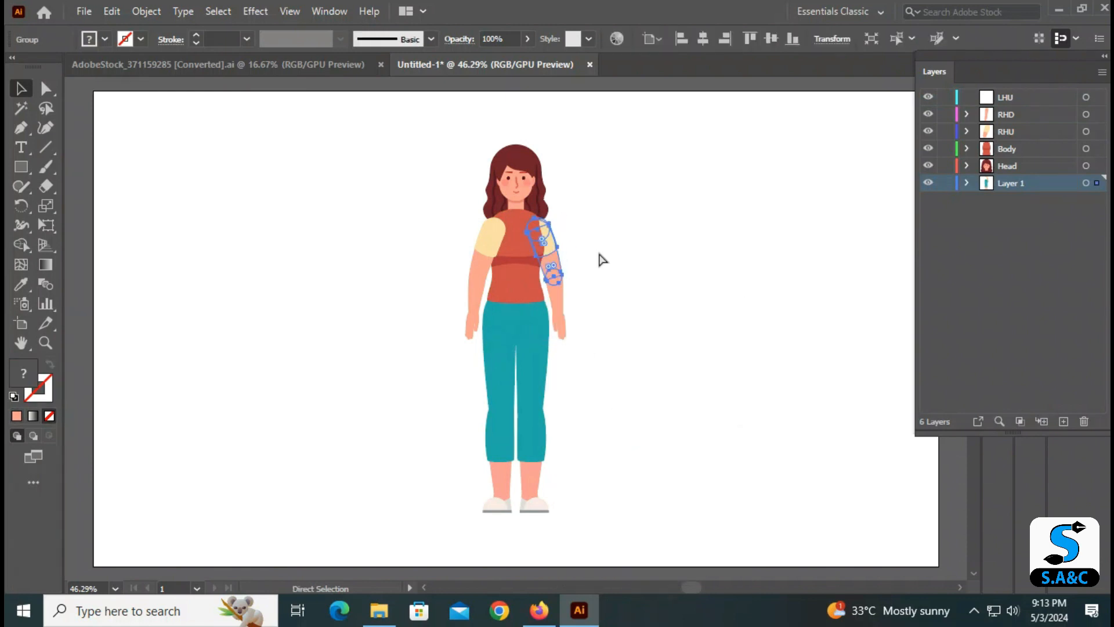
{"action": "key", "text": "Delete"}
{"action": "left_click", "coordinate": [1029, 100]}
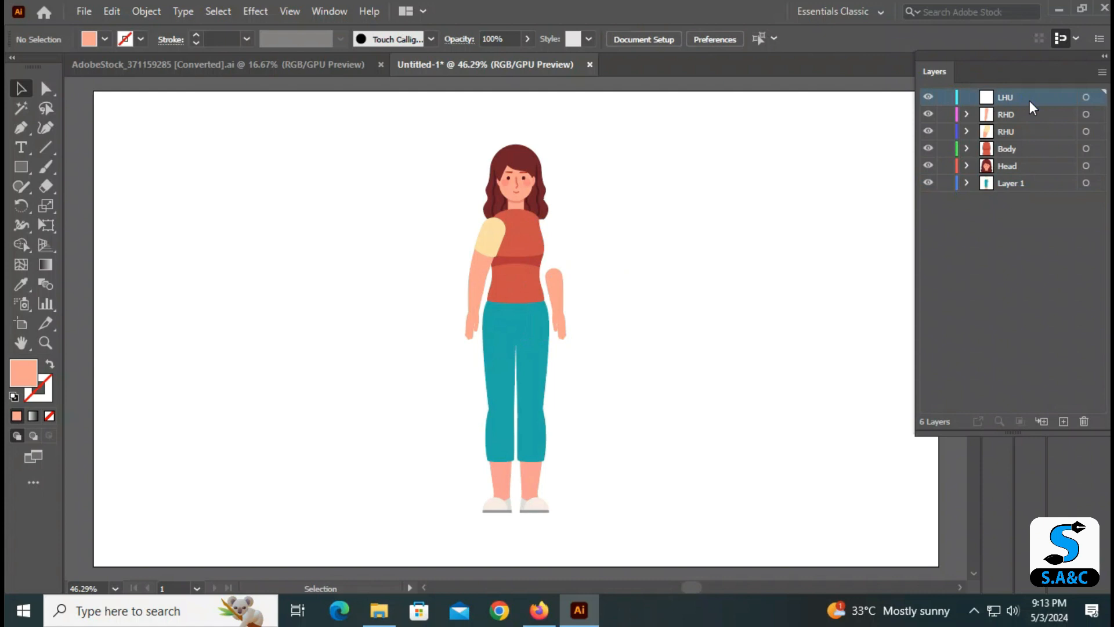
{"action": "key", "text": "ctrl+f"}
{"action": "left_click", "coordinate": [758, 260]}
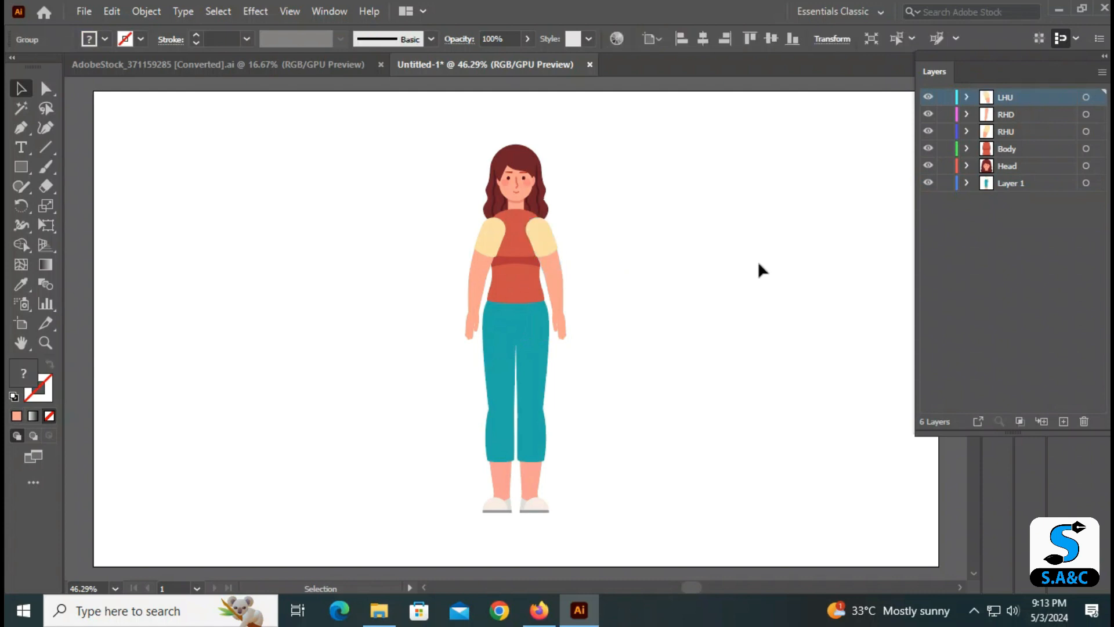
Add a layer above LHU for the character's left forearm and name it RHD.
{"action": "left_click", "coordinate": [1062, 419]}
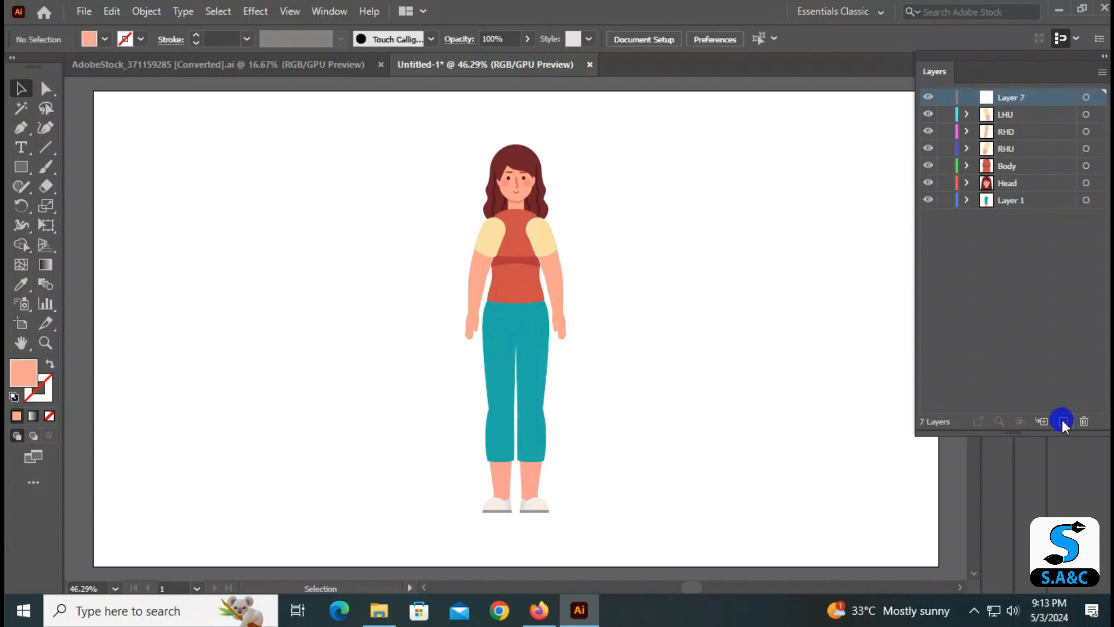
{"action": "double_click", "coordinate": [1053, 100]}
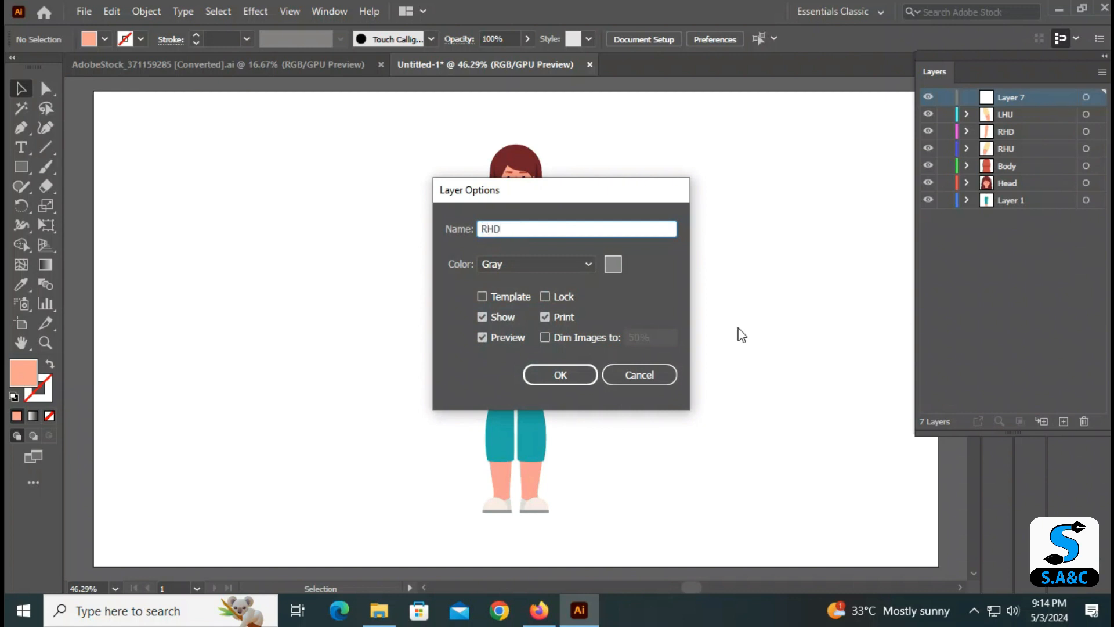
{"action": "left_click", "coordinate": [560, 374]}
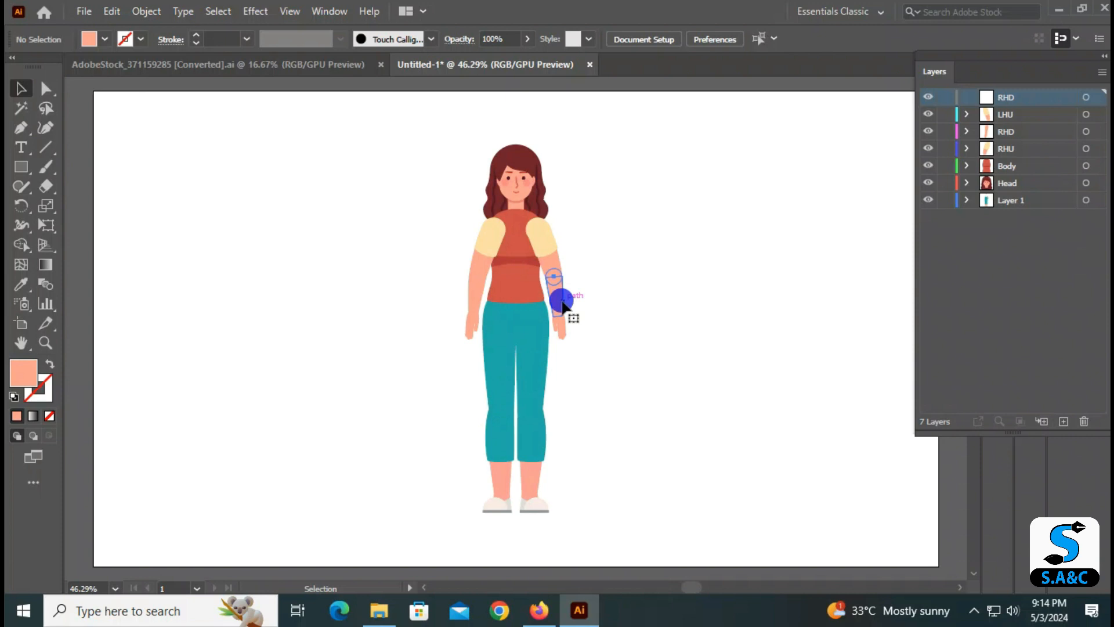
Move only the character's left forearm and hand from Layer 1 to the RHD layer above LHU, pasted in place.
{"action": "left_click", "coordinate": [562, 301]}
{"action": "left_click_drag", "start_coordinate": [574, 340], "coordinate": [555, 284]}
{"action": "left_click", "coordinate": [593, 333]}
{"action": "left_click_drag", "start_coordinate": [593, 333], "coordinate": [553, 281]}
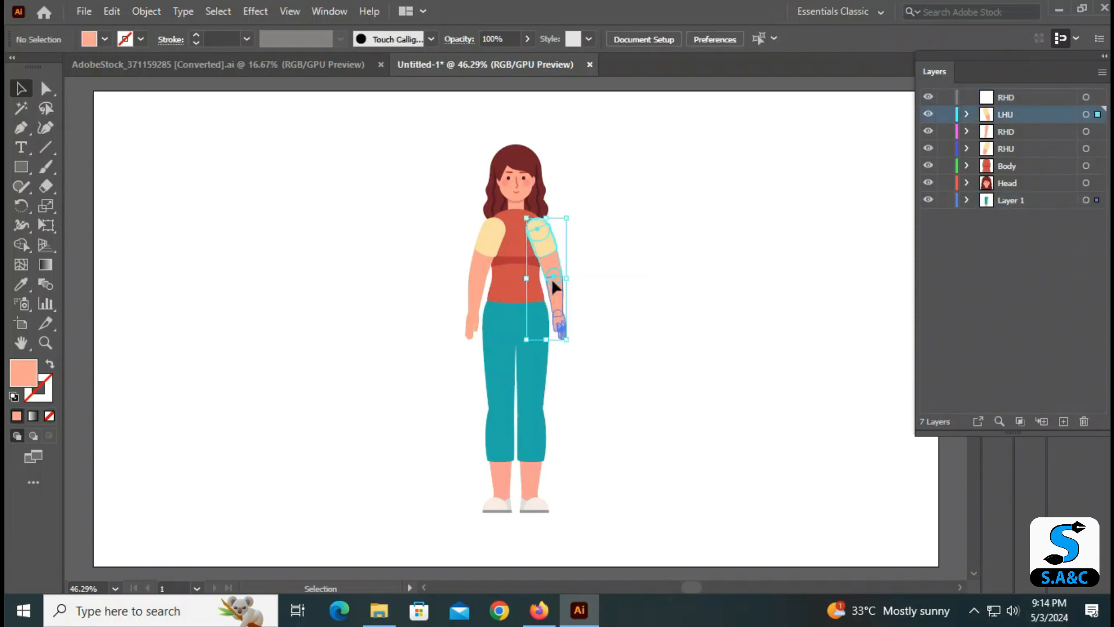
{"action": "left_click", "coordinate": [551, 251], "text": "shift"}
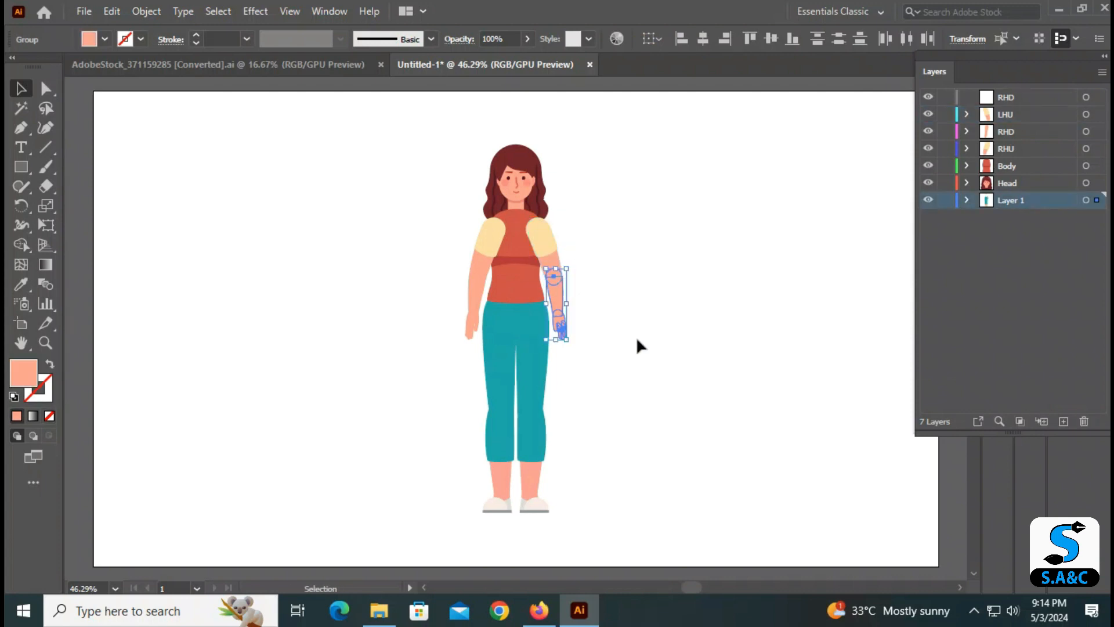
{"action": "key", "text": "a"}
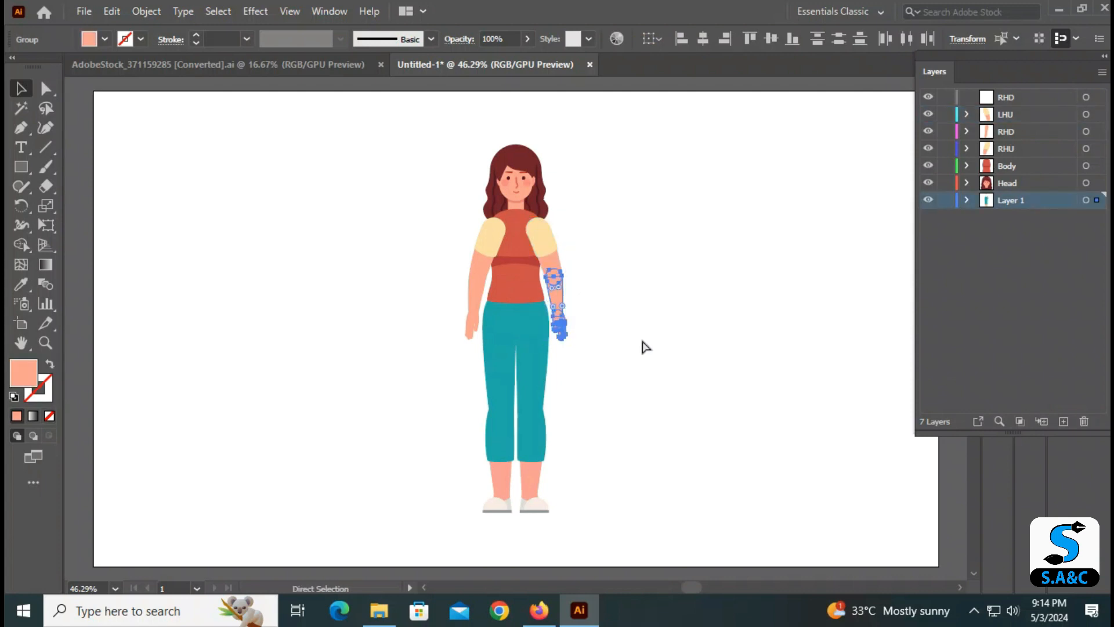
{"action": "left_click", "coordinate": [646, 347]}
{"action": "key", "text": "v"}
{"action": "left_click", "coordinate": [1031, 101]}
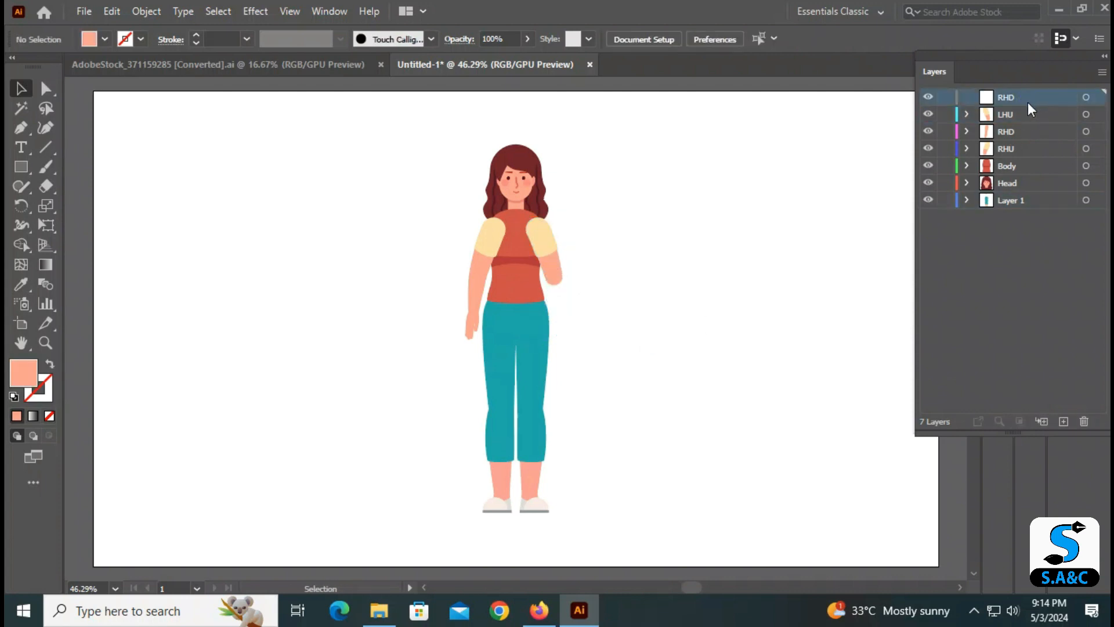
{"action": "key", "text": "ctrl+f"}
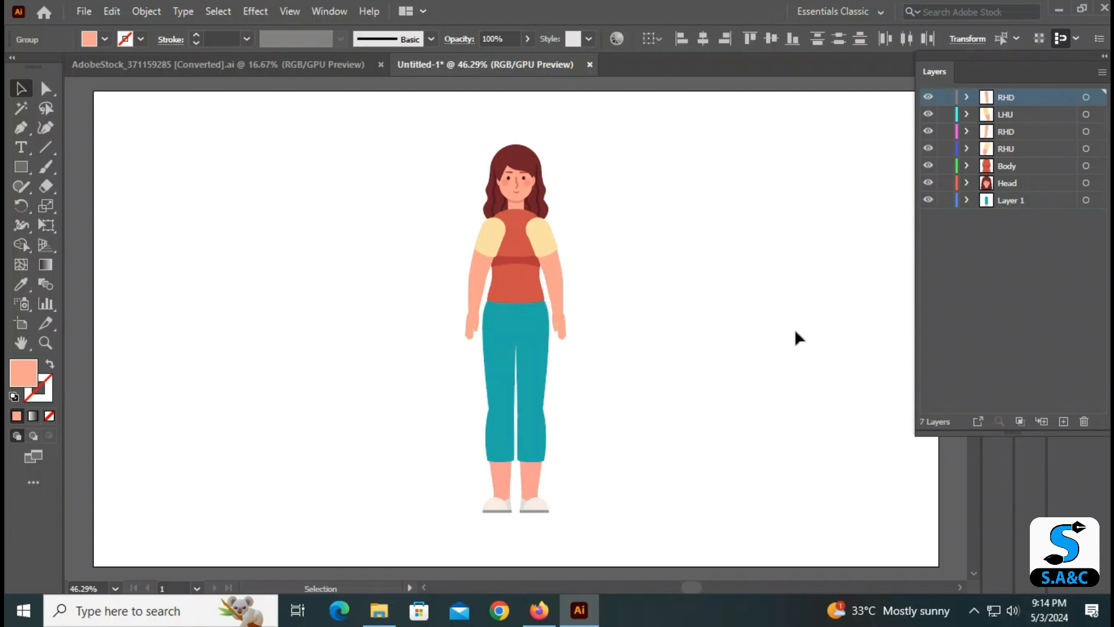
{"action": "left_click", "coordinate": [815, 346]}
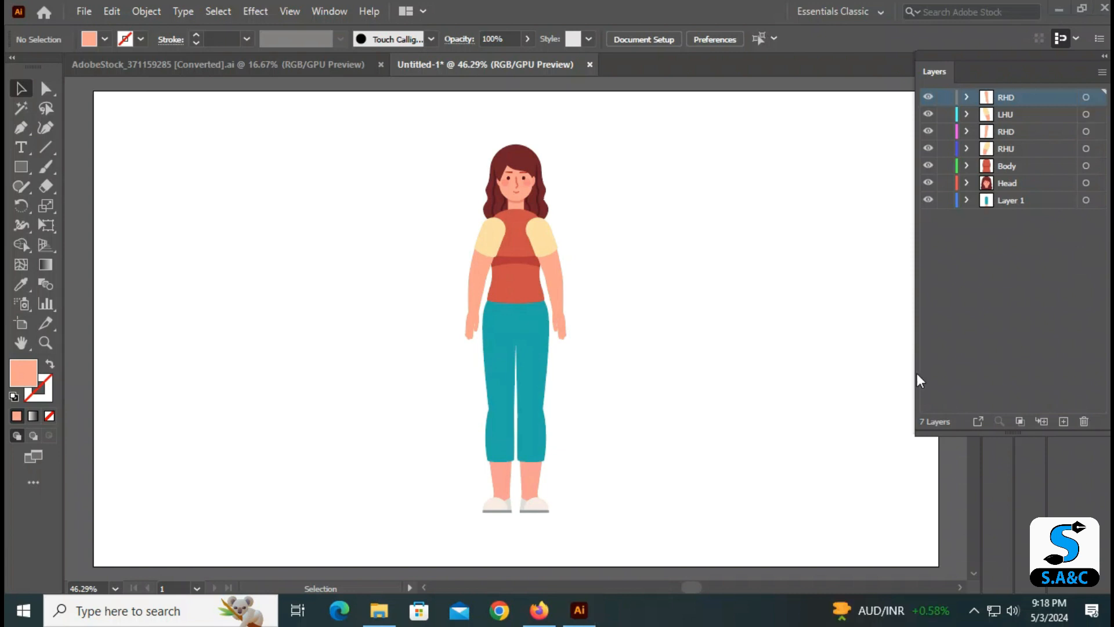
Add a layer named Waist above all others and move the teal waist shape from Layer 1 onto it in place.
{"action": "left_click", "coordinate": [1062, 420]}
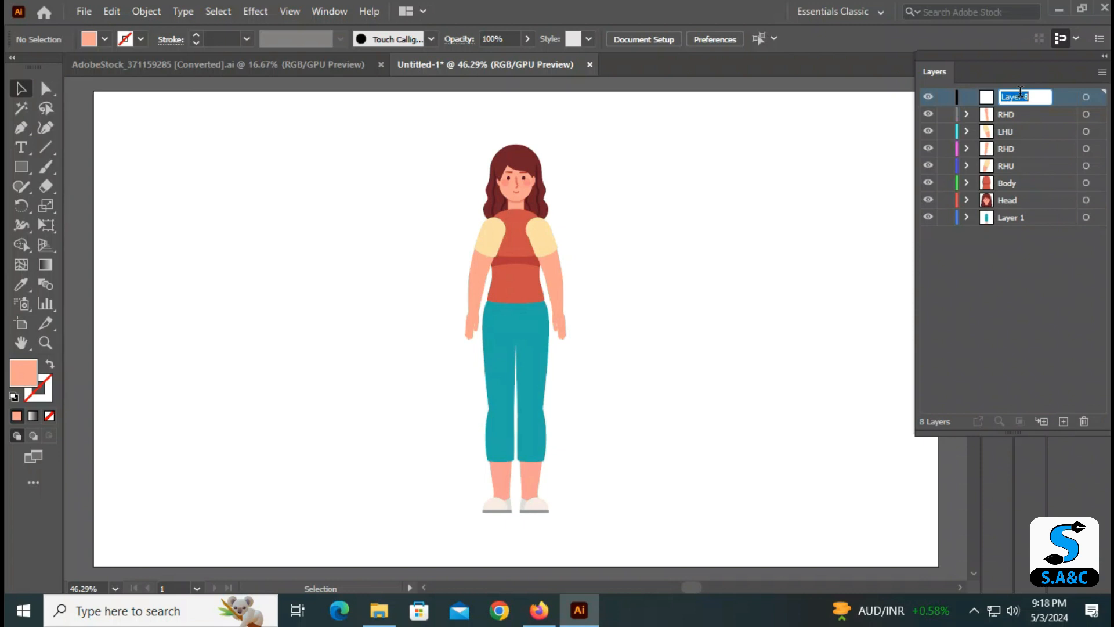
{"action": "type", "text": "Waist"}
{"action": "left_click", "coordinate": [514, 314]}
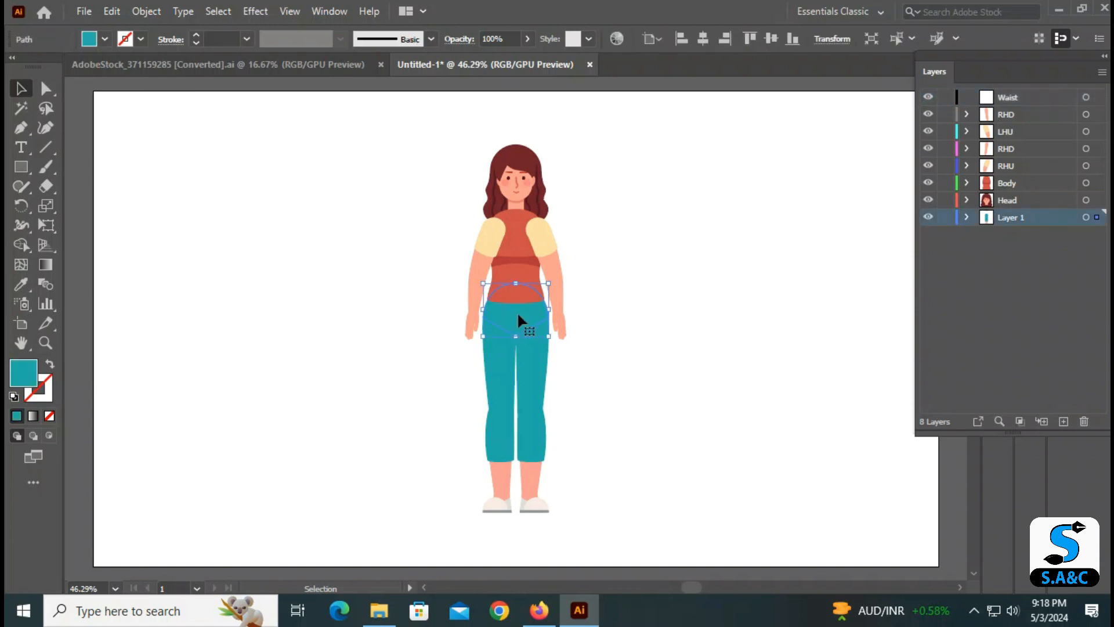
{"action": "key", "text": "ctrl+x"}
{"action": "left_click", "coordinate": [1044, 100]}
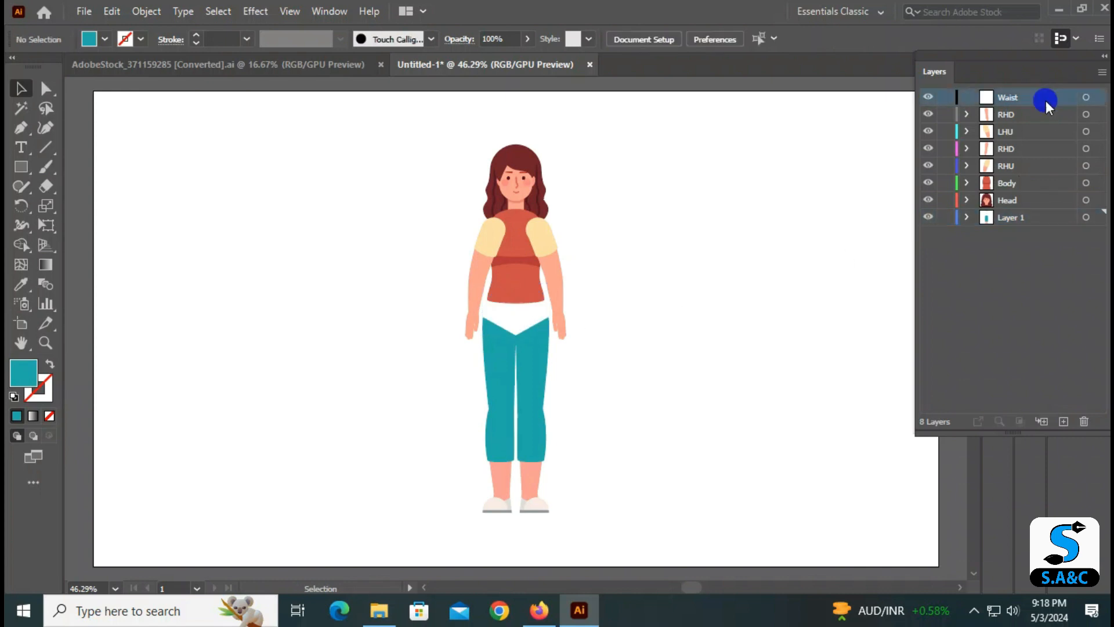
{"action": "key", "text": "ctrl+f"}
{"action": "left_click", "coordinate": [789, 328]}
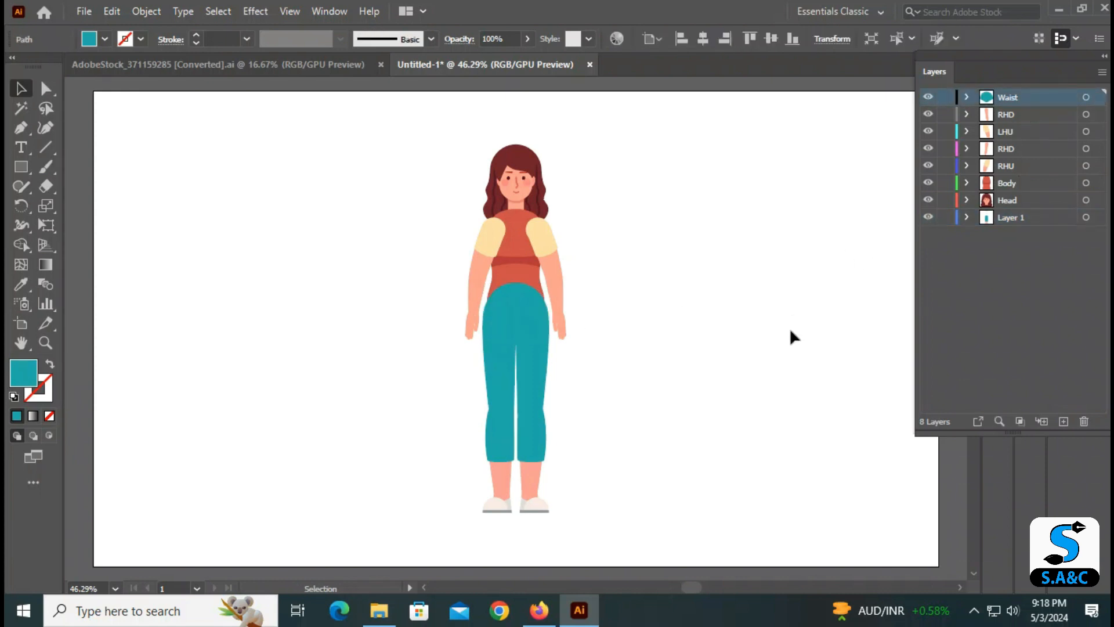
Add a layer above Waist for the character's right upper leg and name it RLU.
{"action": "left_click", "coordinate": [1062, 421]}
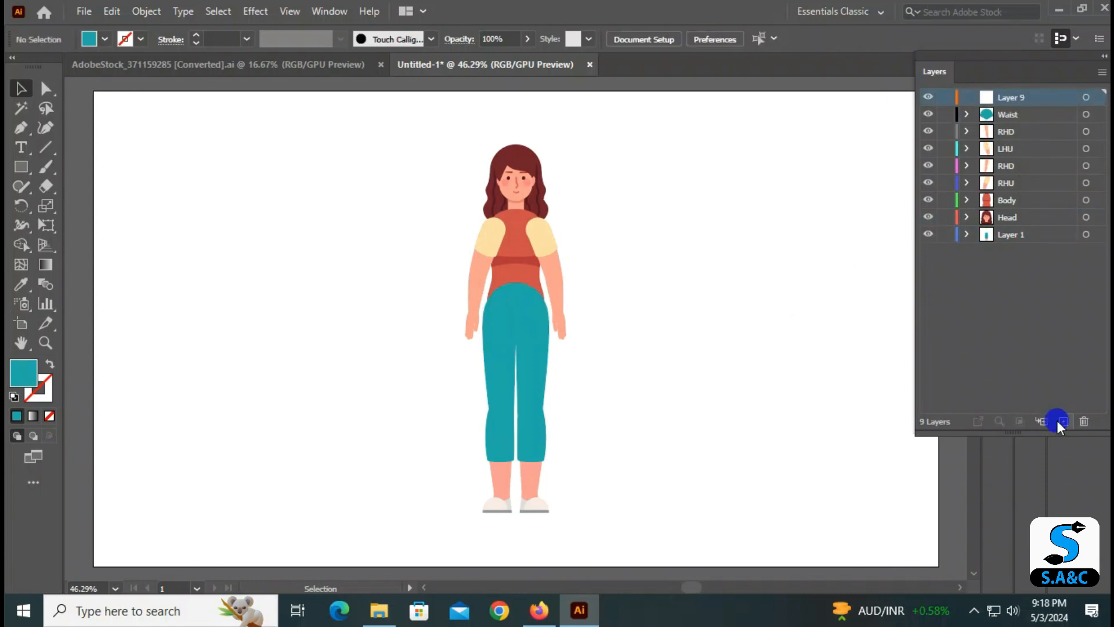
{"action": "double_click", "coordinate": [1005, 94]}
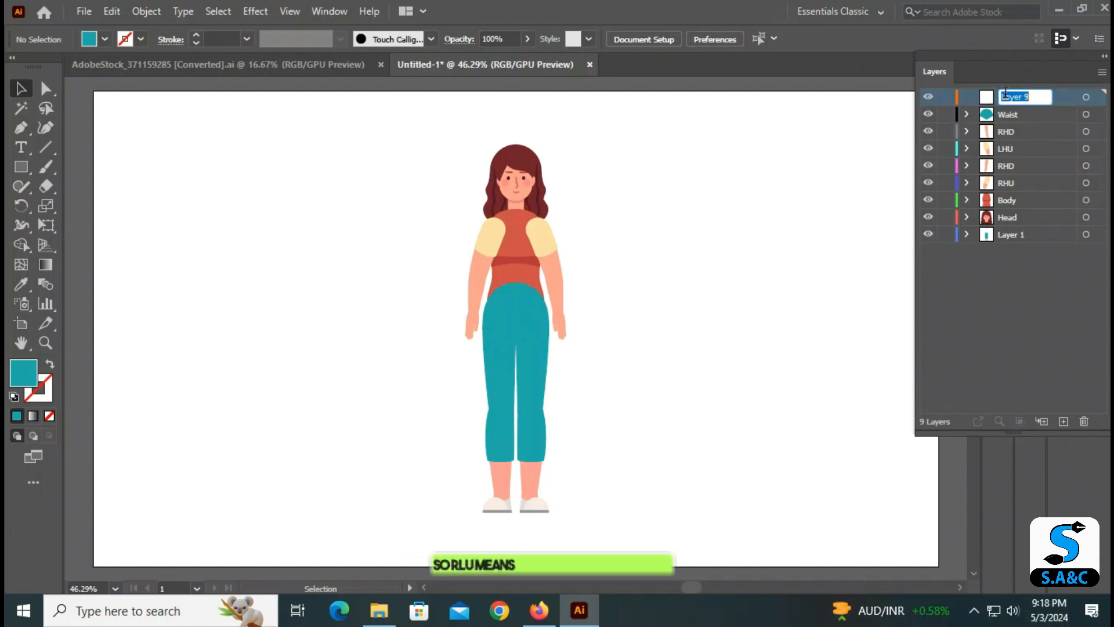
{"action": "type", "text": "RLU"}
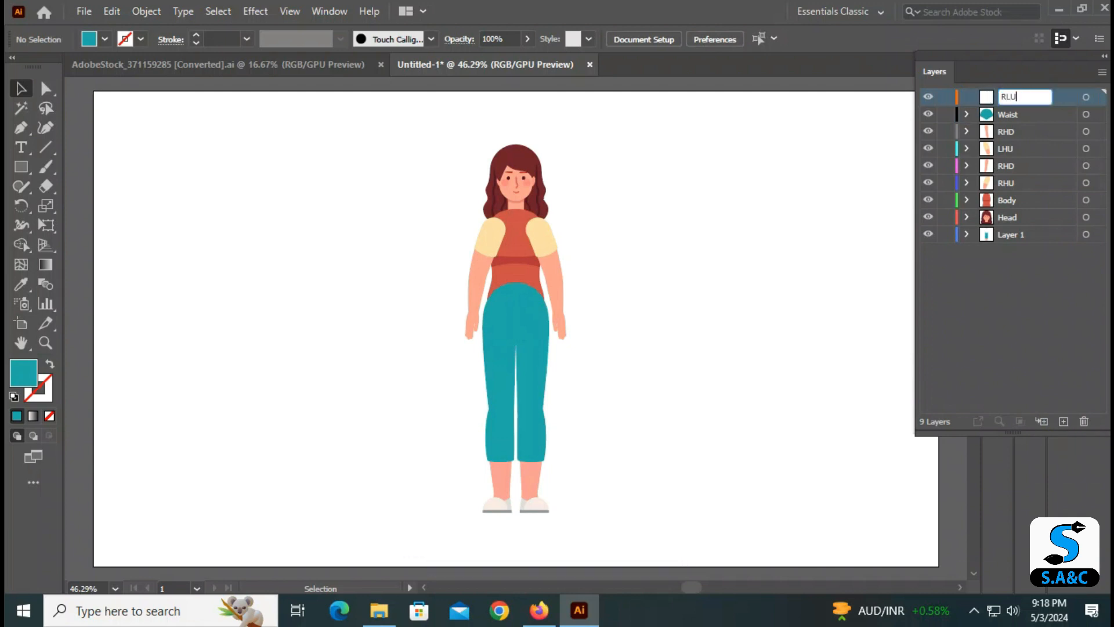
{"action": "key", "text": "Return"}
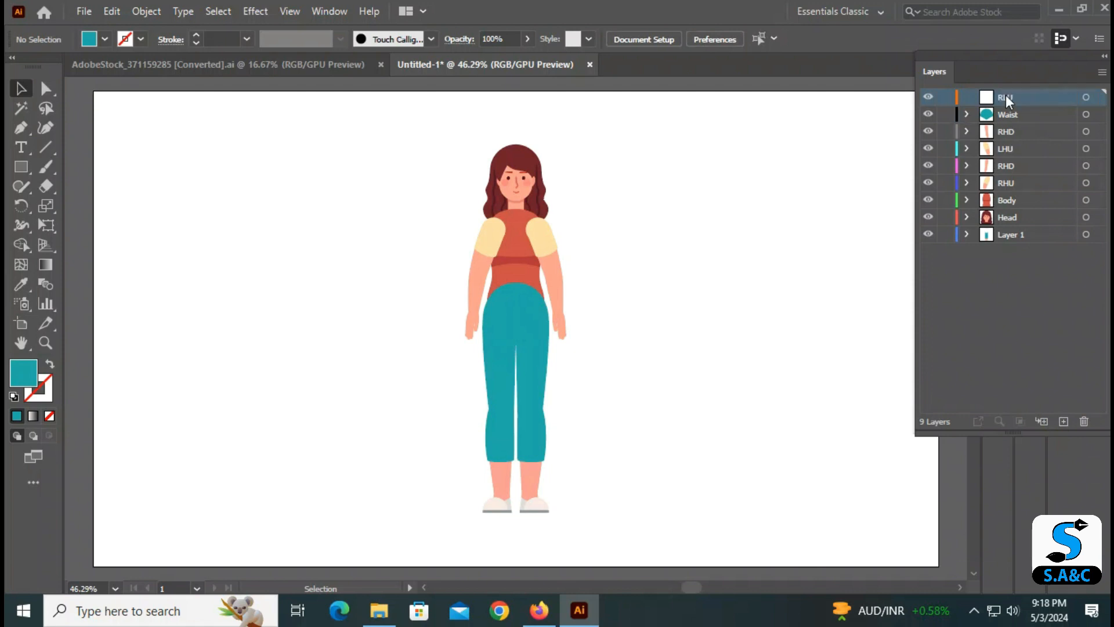
Move the character's teal right thigh from Layer 1 to the RLU layer, keeping its original position.
{"action": "left_click", "coordinate": [1007, 236]}
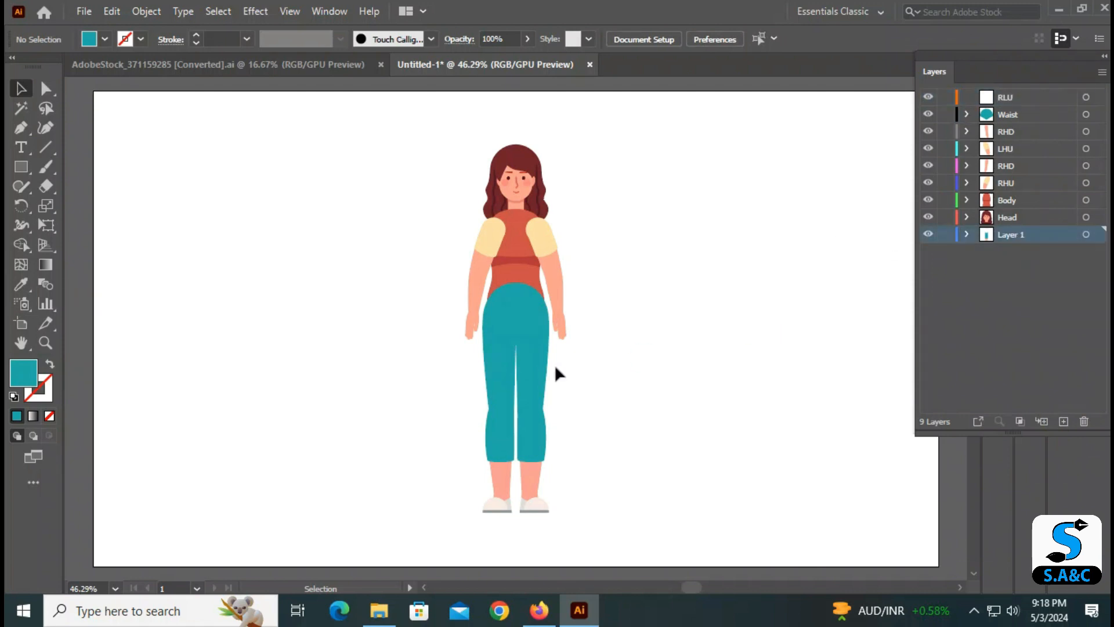
{"action": "left_click", "coordinate": [497, 356]}
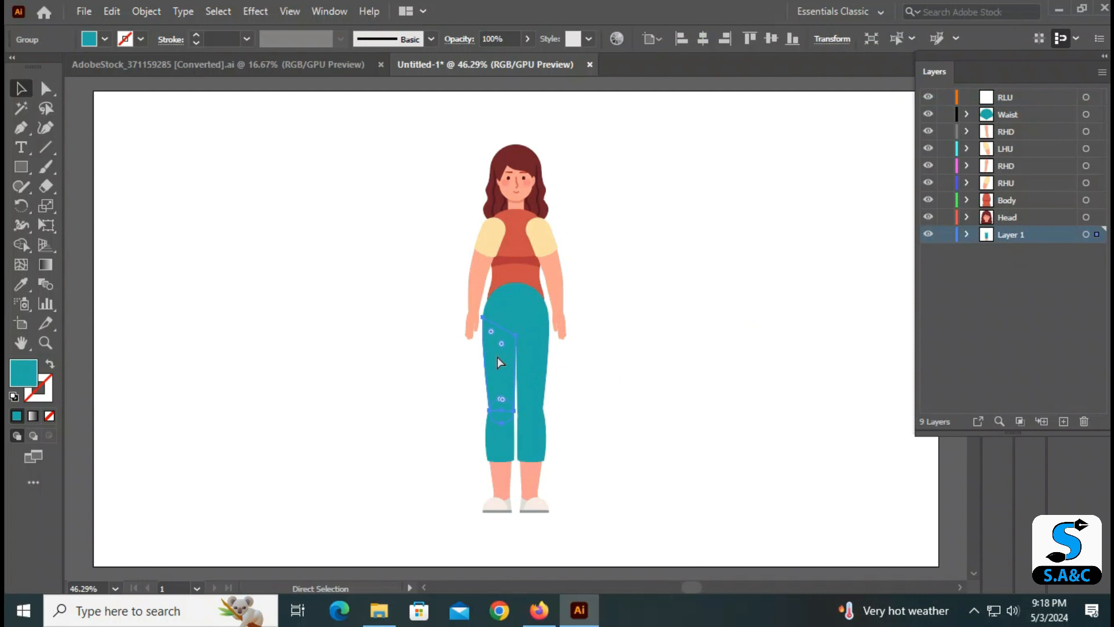
{"action": "key", "text": "ctrl+x"}
{"action": "left_click", "coordinate": [1036, 97]}
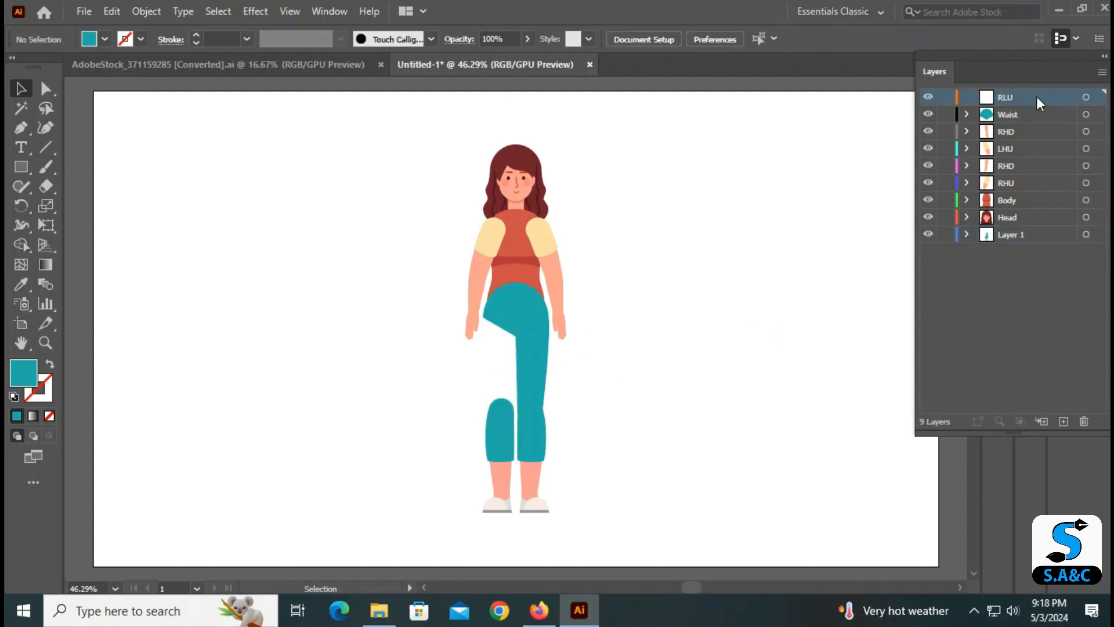
{"action": "key", "text": "ctrl+f"}
{"action": "left_click", "coordinate": [793, 352]}
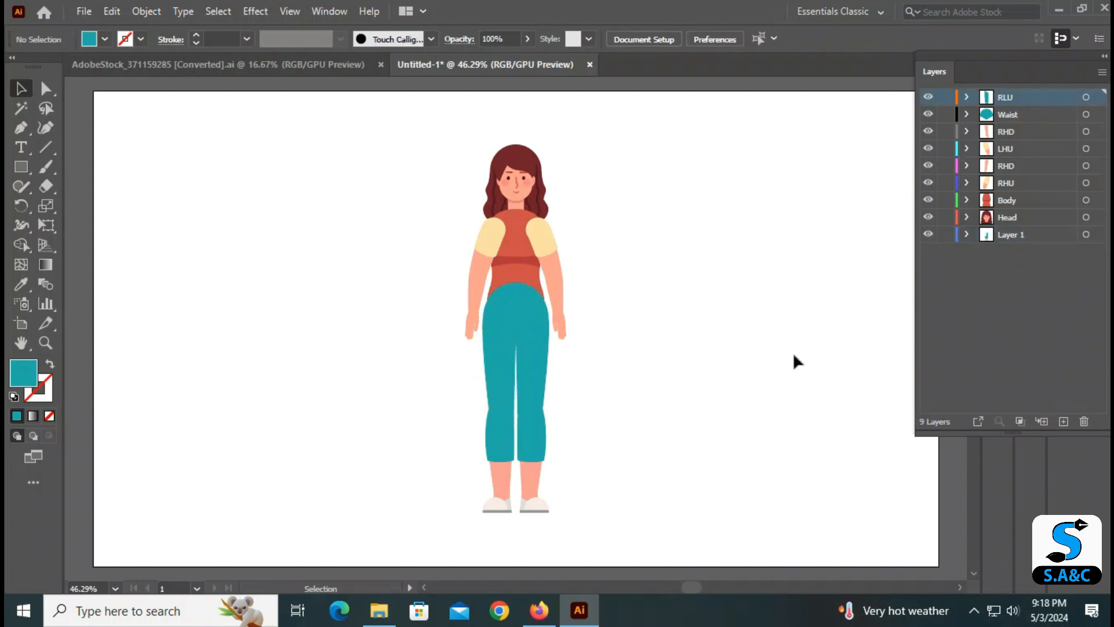
Add a layer above RLU for the character's right lower leg and name it RLD.
{"action": "left_click", "coordinate": [1060, 416]}
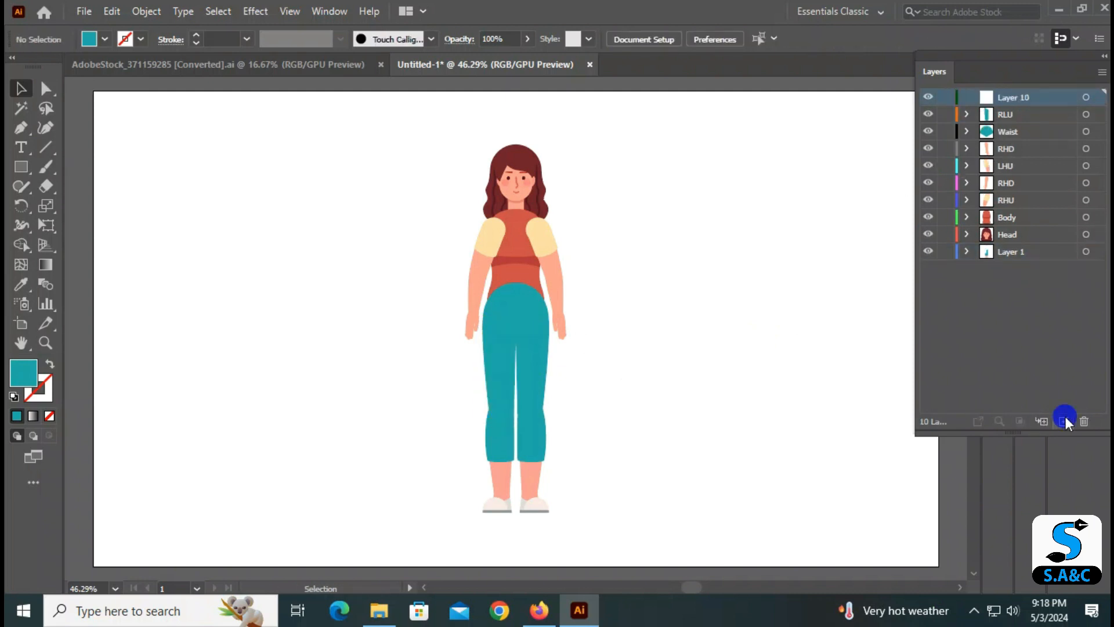
{"action": "double_click", "coordinate": [1001, 97]}
{"action": "type", "text": "RLD"}
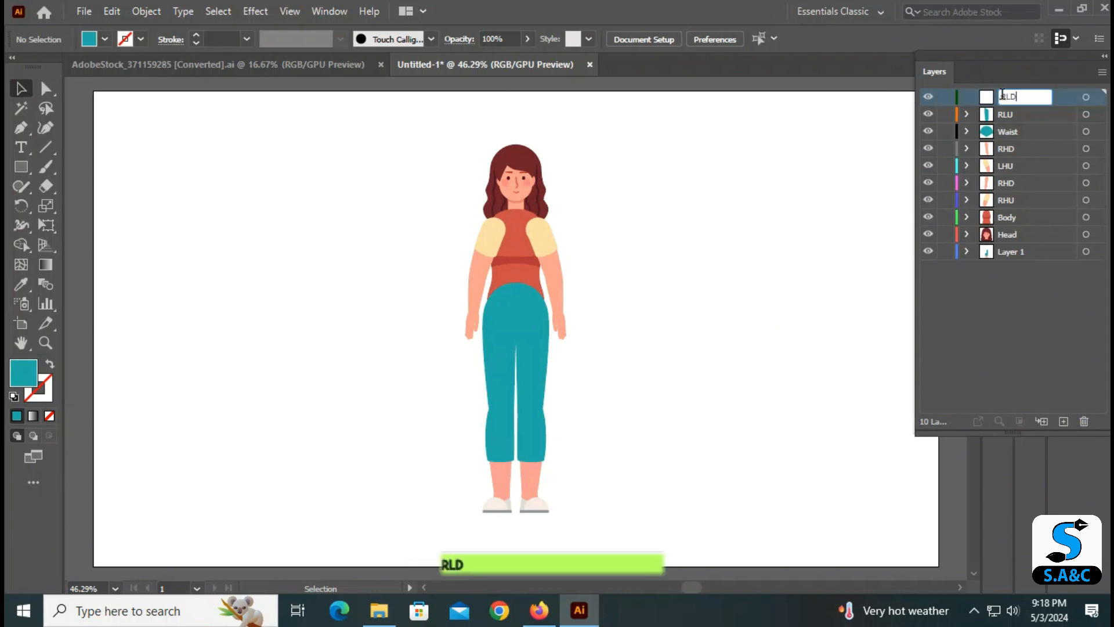
{"action": "key", "text": "Return"}
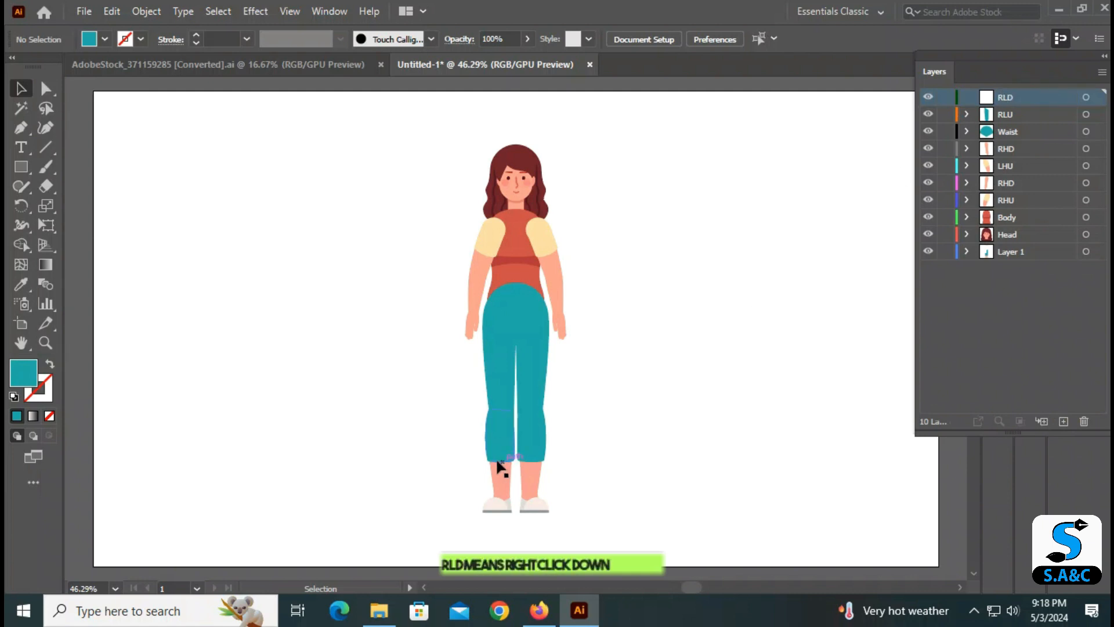
Move the character's right lower leg and shoe from Layer 1 to the RLD layer, pasted in place.
{"action": "left_click_drag", "start_coordinate": [459, 441], "coordinate": [510, 517]}
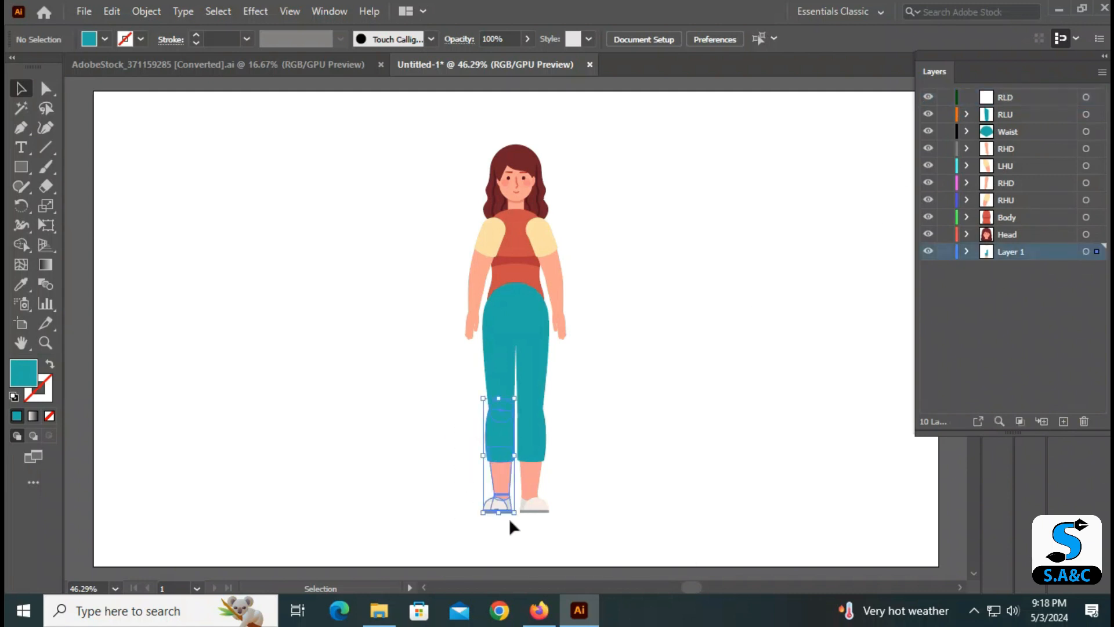
{"action": "key", "text": "a"}
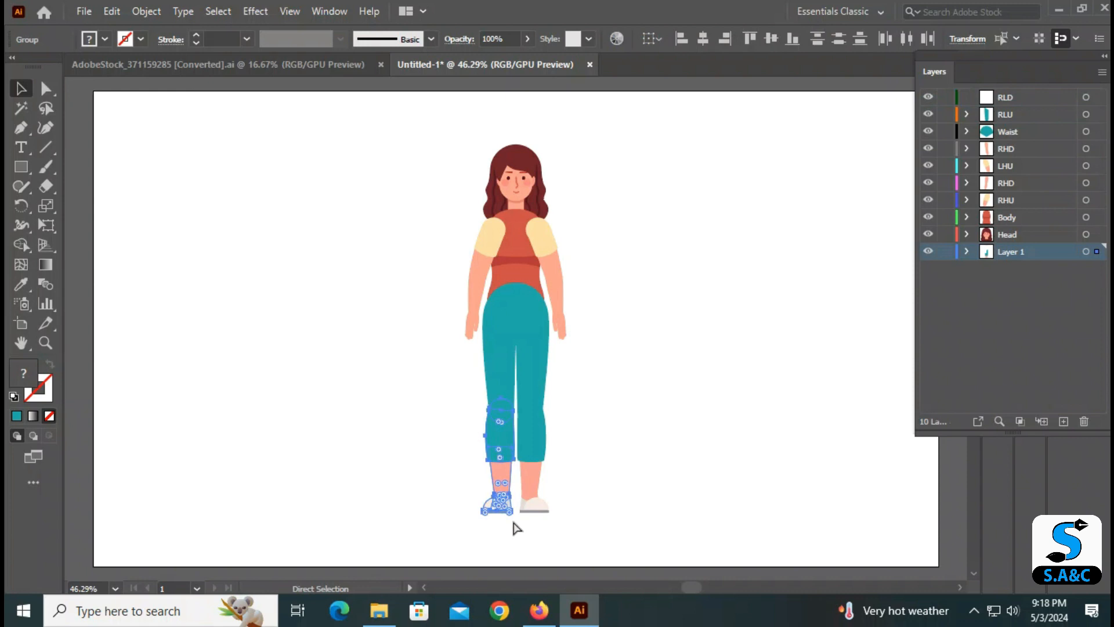
{"action": "key", "text": "ctrl+x"}
{"action": "key", "text": "v"}
{"action": "left_click", "coordinate": [1052, 103]}
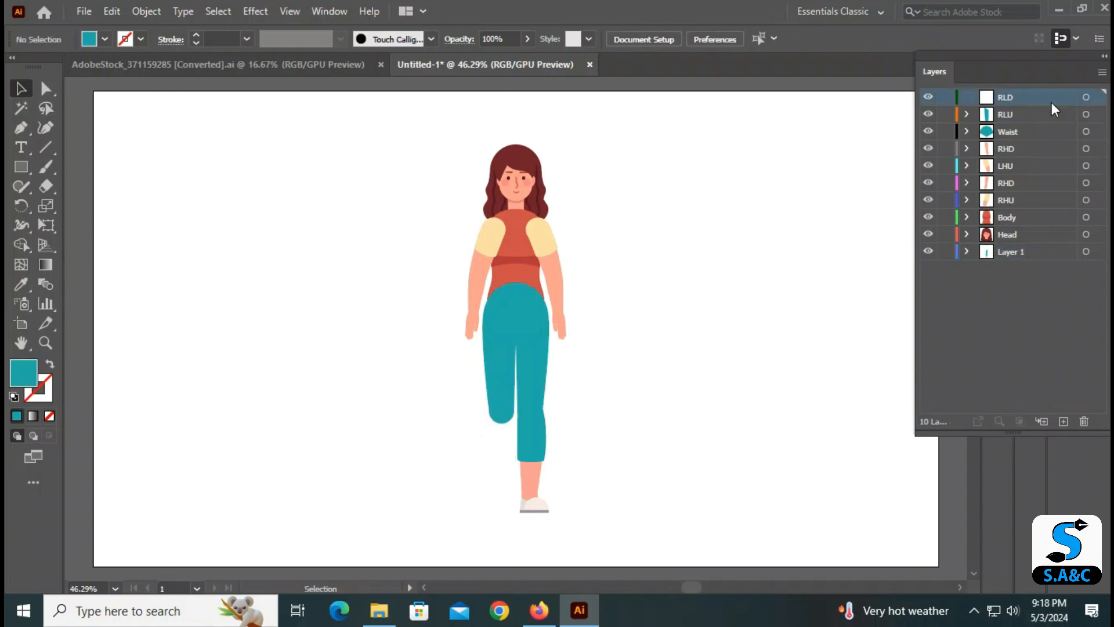
{"action": "key", "text": "ctrl+f"}
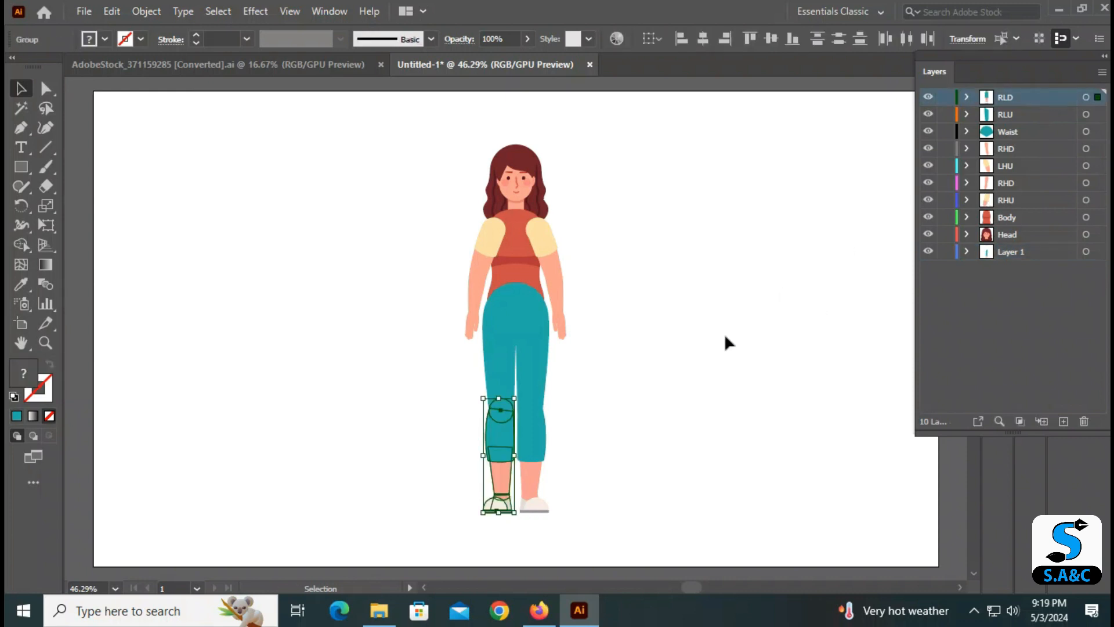
{"action": "left_click", "coordinate": [763, 345]}
Add a layer above RLD for the character's left upper leg and name it LLU.
{"action": "left_click", "coordinate": [1062, 421]}
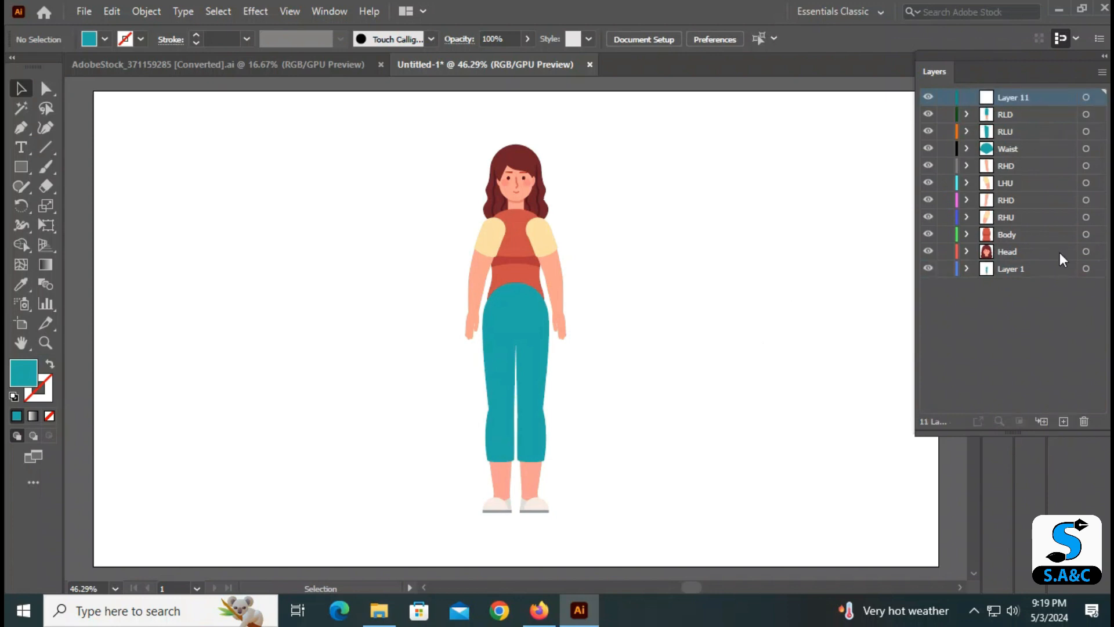
{"action": "double_click", "coordinate": [1014, 100]}
{"action": "type", "text": "LLU"}
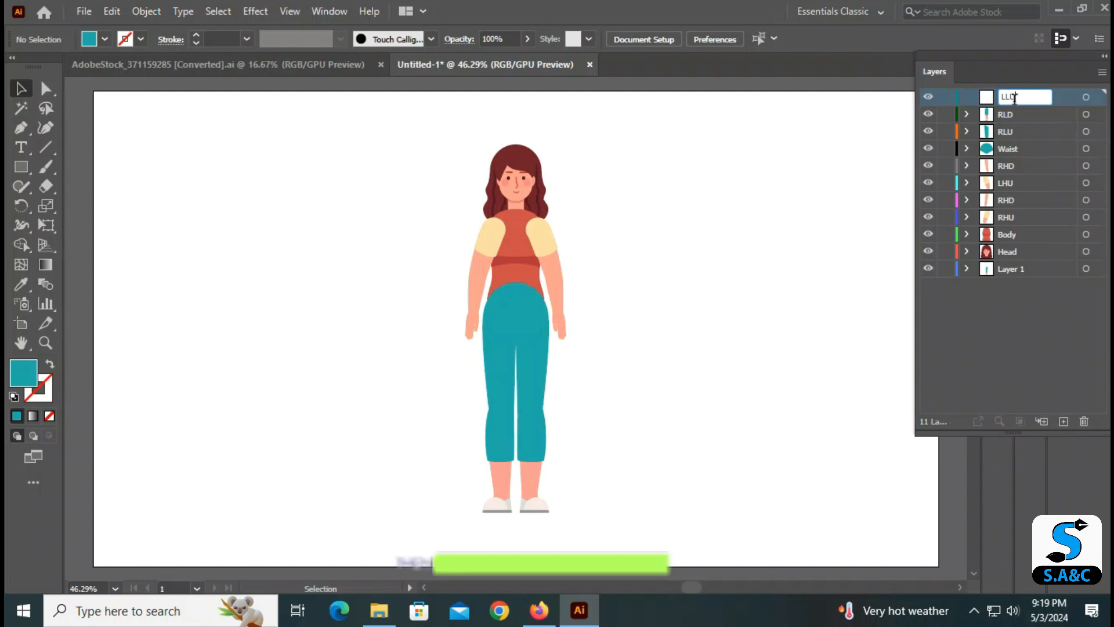
{"action": "key", "text": "Return"}
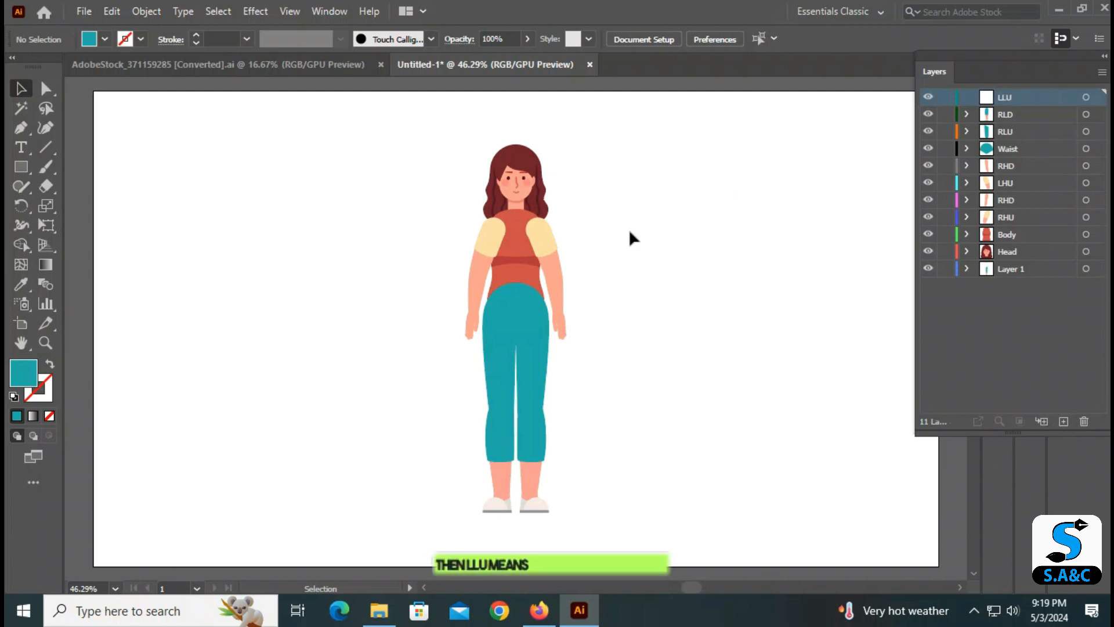
Move the character's teal left thigh from Layer 1 to the LLU layer, keeping its original position.
{"action": "left_click", "coordinate": [531, 343]}
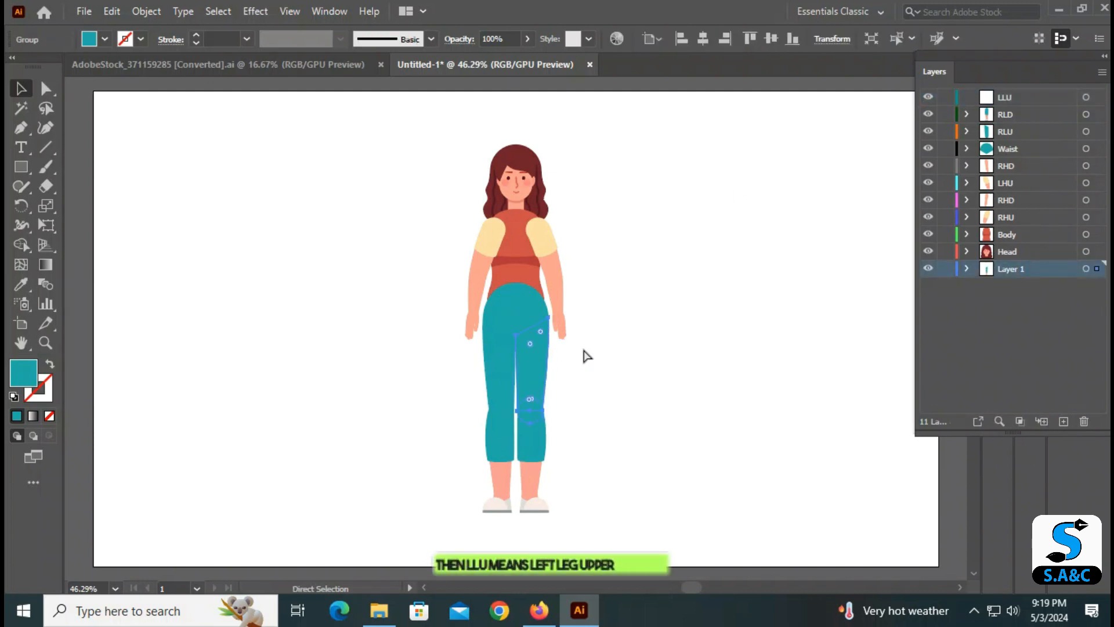
{"action": "key", "text": "ctrl+x"}
{"action": "left_click", "coordinate": [1036, 95]}
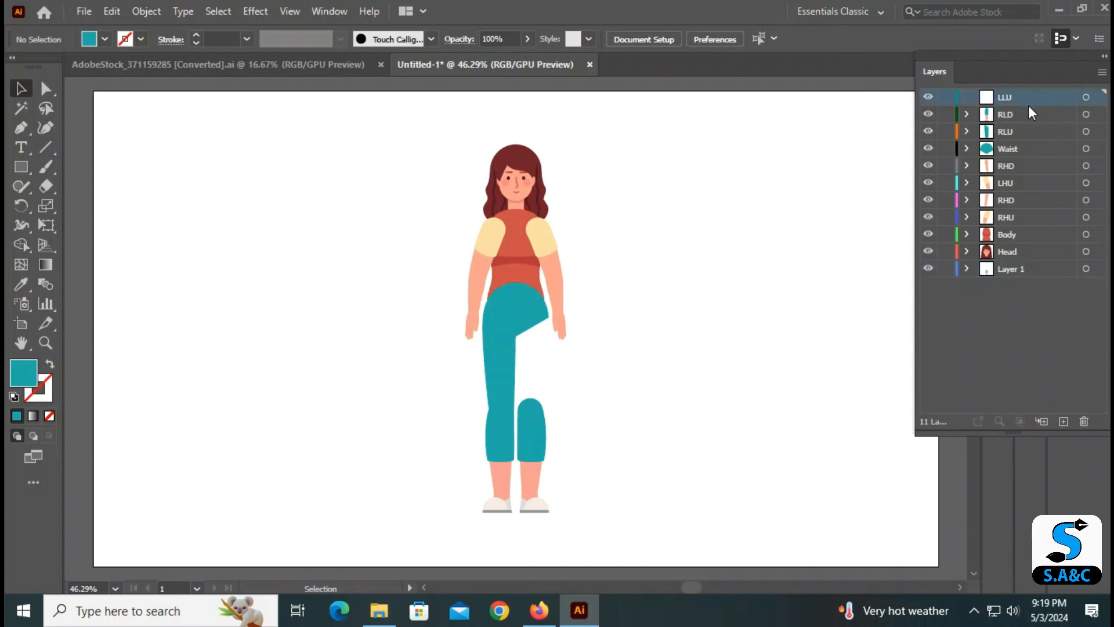
{"action": "key", "text": "ctrl+f"}
{"action": "left_click", "coordinate": [801, 355]}
Add a layer above LLU for the character's left lower leg and name it LLD.
{"action": "left_click", "coordinate": [1063, 422]}
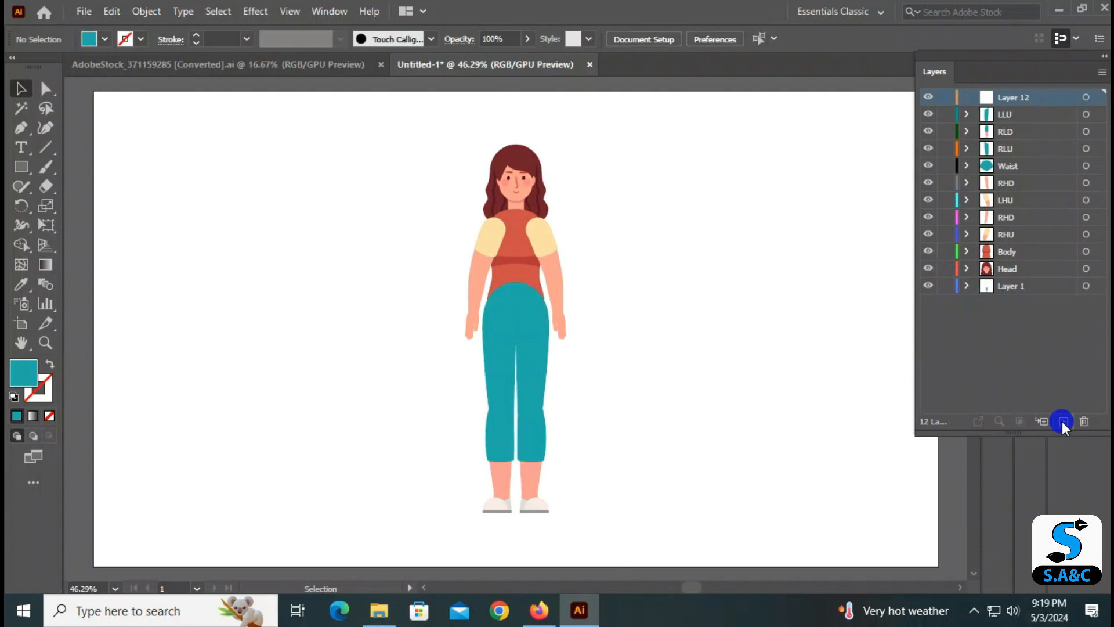
{"action": "double_click", "coordinate": [1026, 96]}
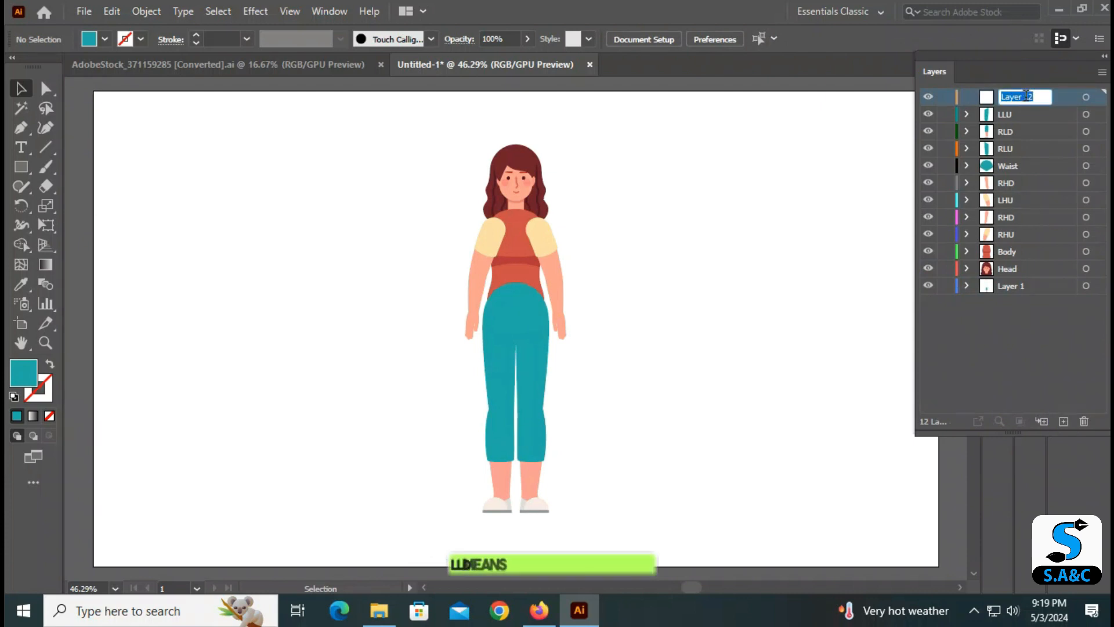
{"action": "type", "text": "LLD"}
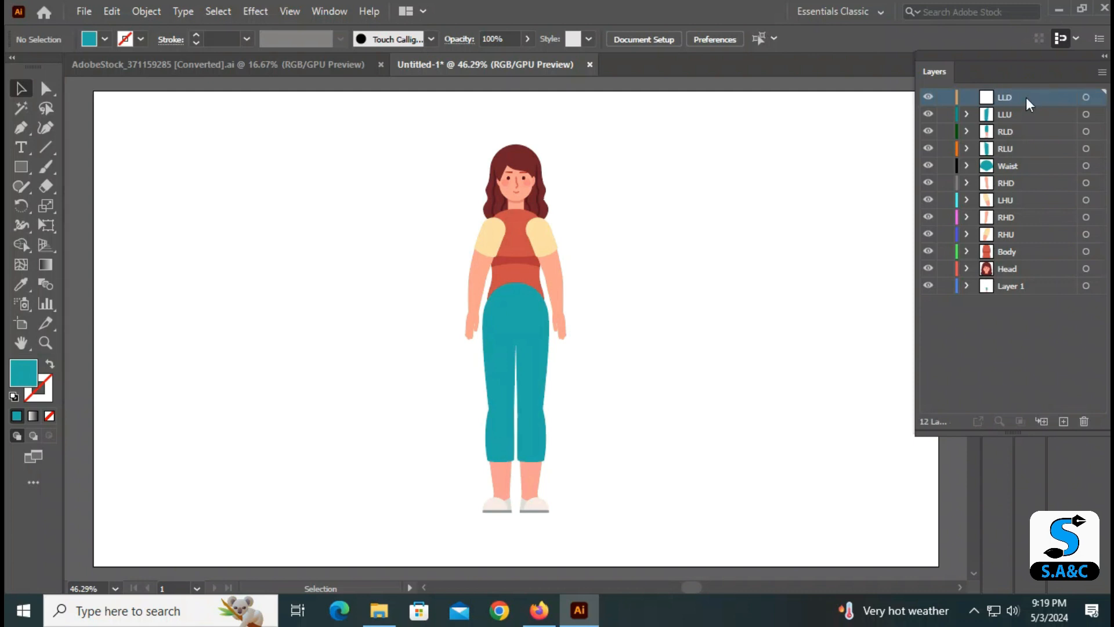
Move only the character's left lower leg and shoe, without the thigh, from Layer 1 to the LLD layer in place.
{"action": "left_click_drag", "start_coordinate": [579, 517], "coordinate": [519, 416]}
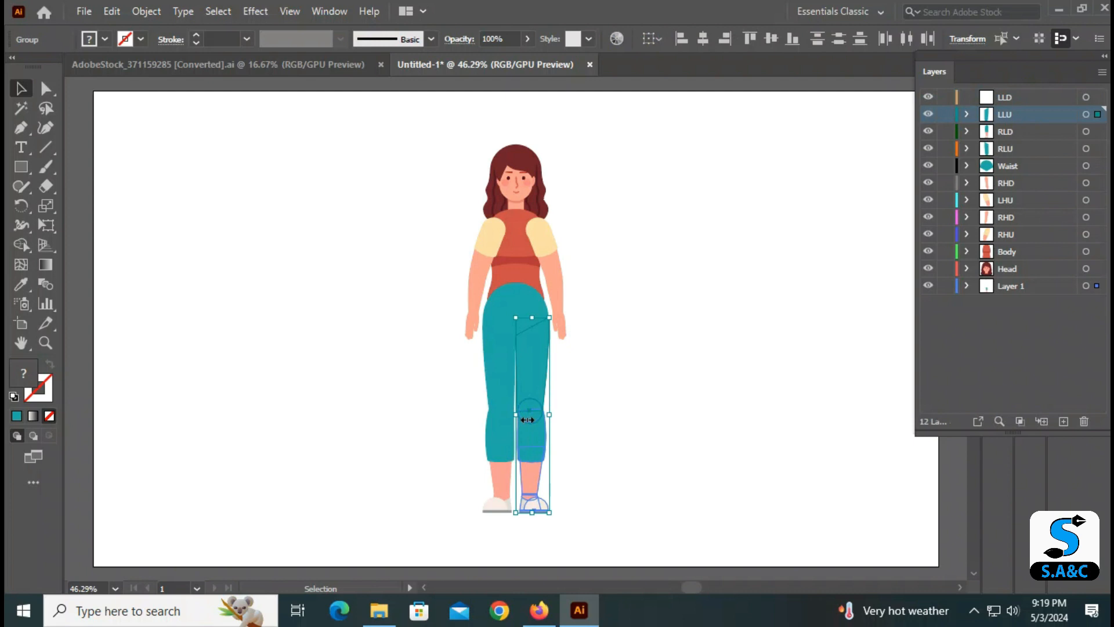
{"action": "left_click", "coordinate": [545, 371], "text": "shift"}
{"action": "key", "text": "a"}
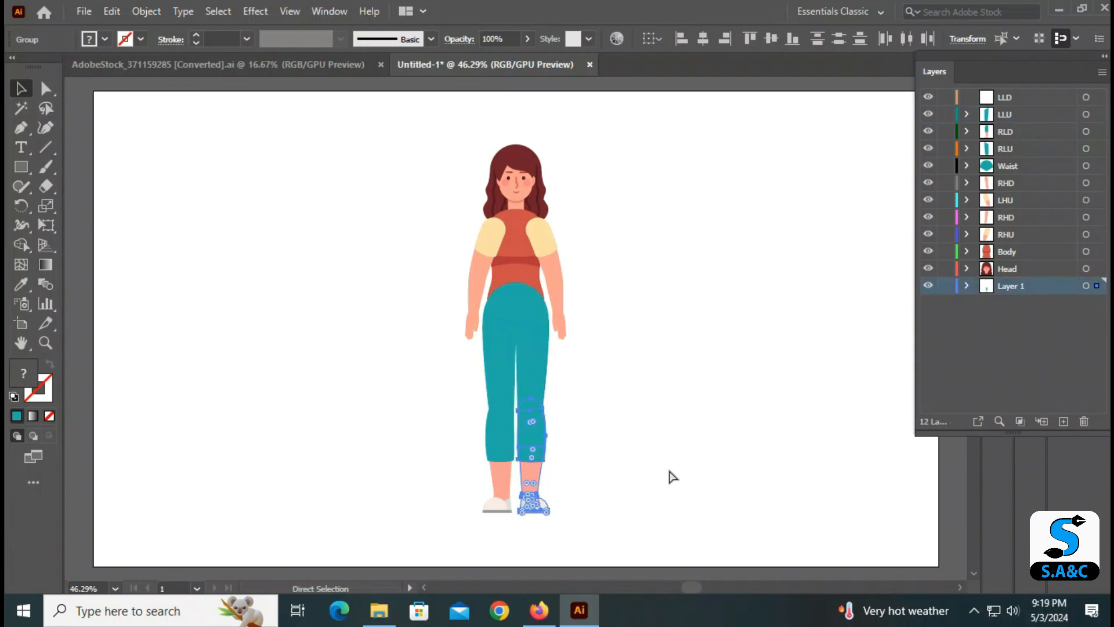
{"action": "key", "text": "ctrl+x"}
{"action": "key", "text": "v"}
{"action": "left_click", "coordinate": [1048, 99]}
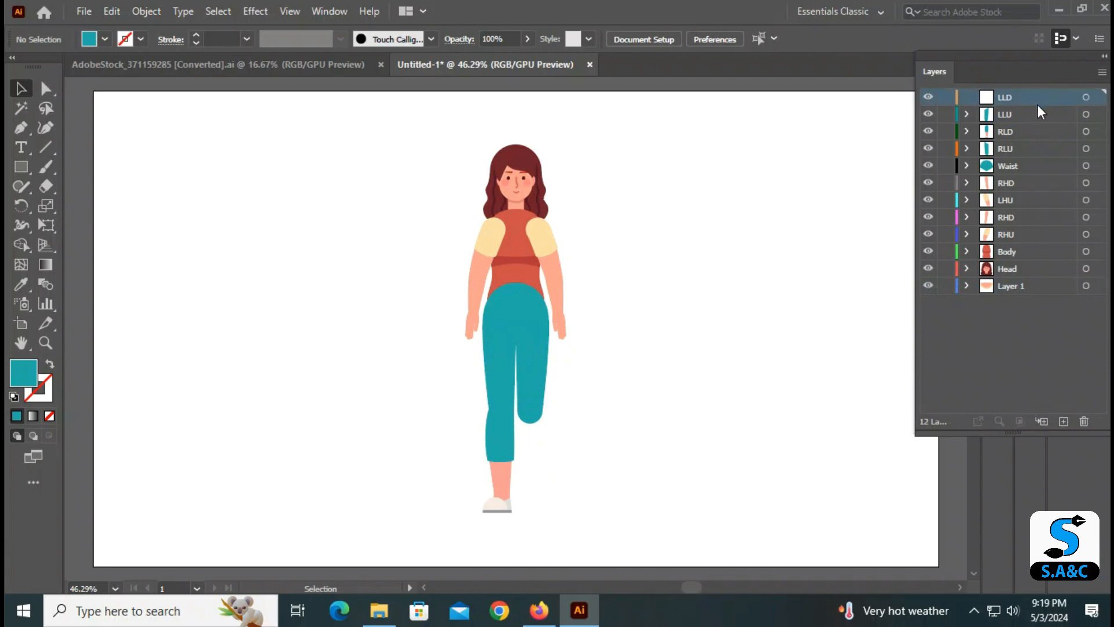
{"action": "key", "text": "ctrl+f"}
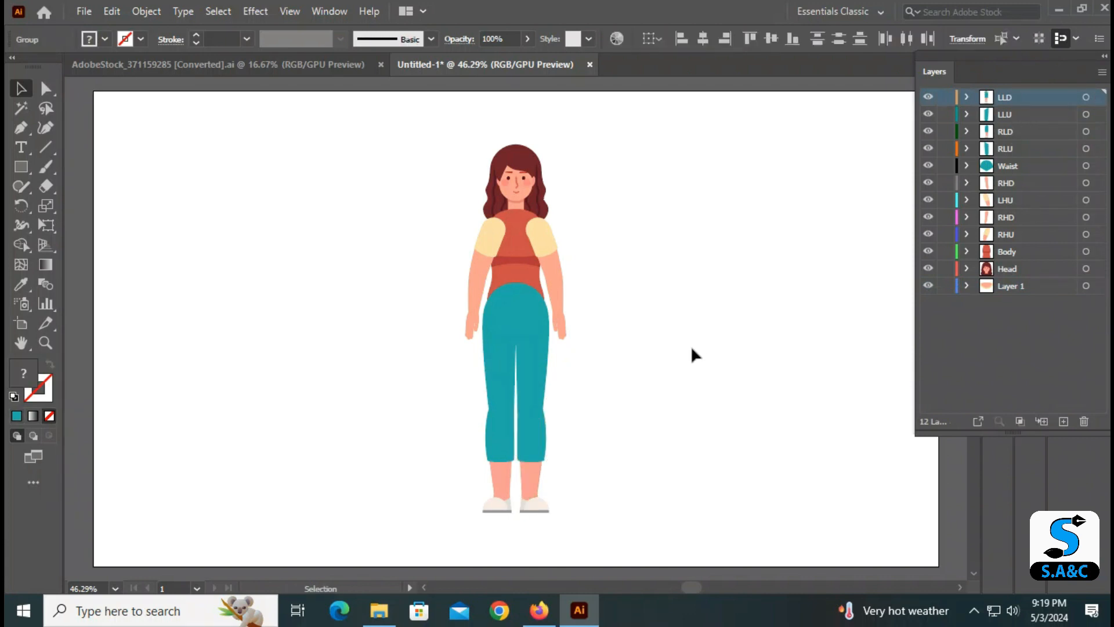
{"action": "left_click", "coordinate": [692, 348]}
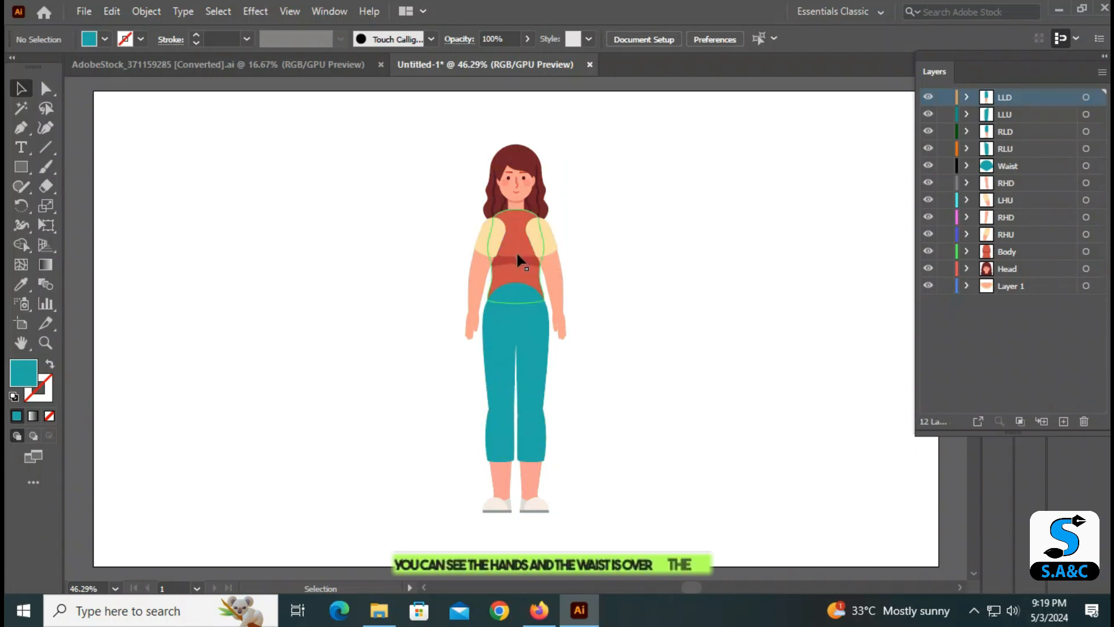
Reorder the character's right upper arm layer, RHU, so it sits directly below the Body layer.
{"action": "left_click", "coordinate": [1036, 132]}
{"action": "left_click", "coordinate": [492, 244]}
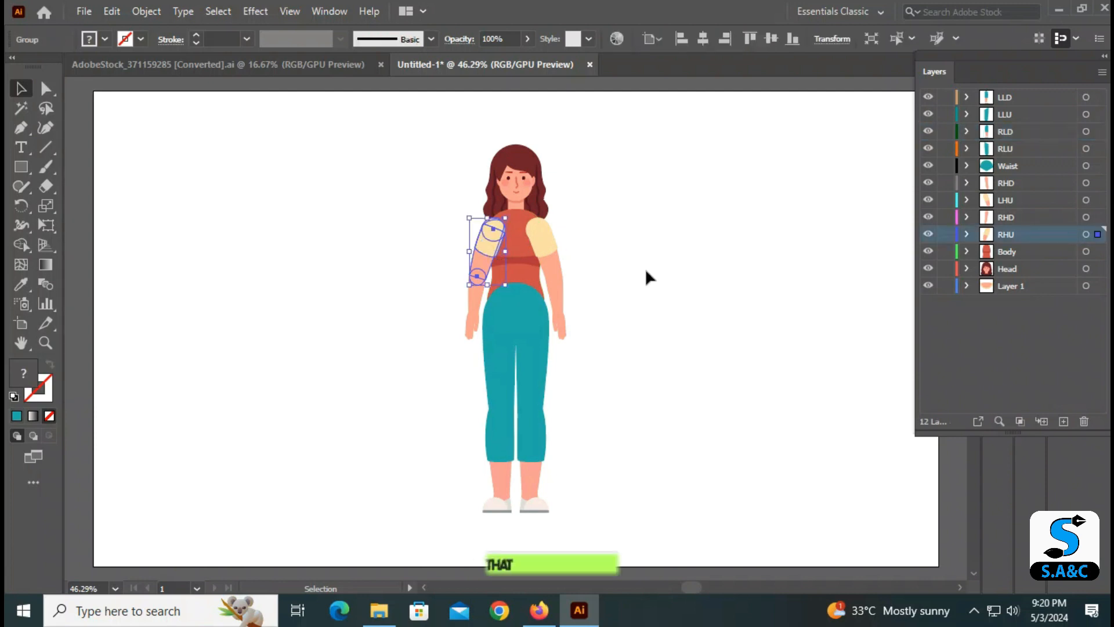
{"action": "left_click", "coordinate": [1034, 231]}
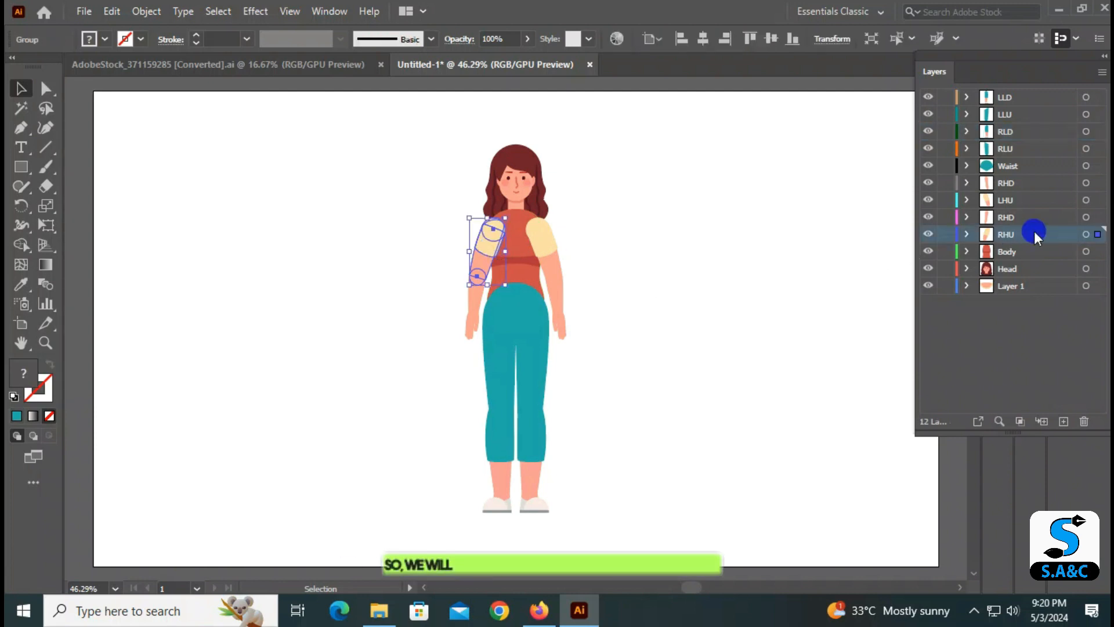
{"action": "left_click_drag", "start_coordinate": [1034, 232], "coordinate": [1035, 258]}
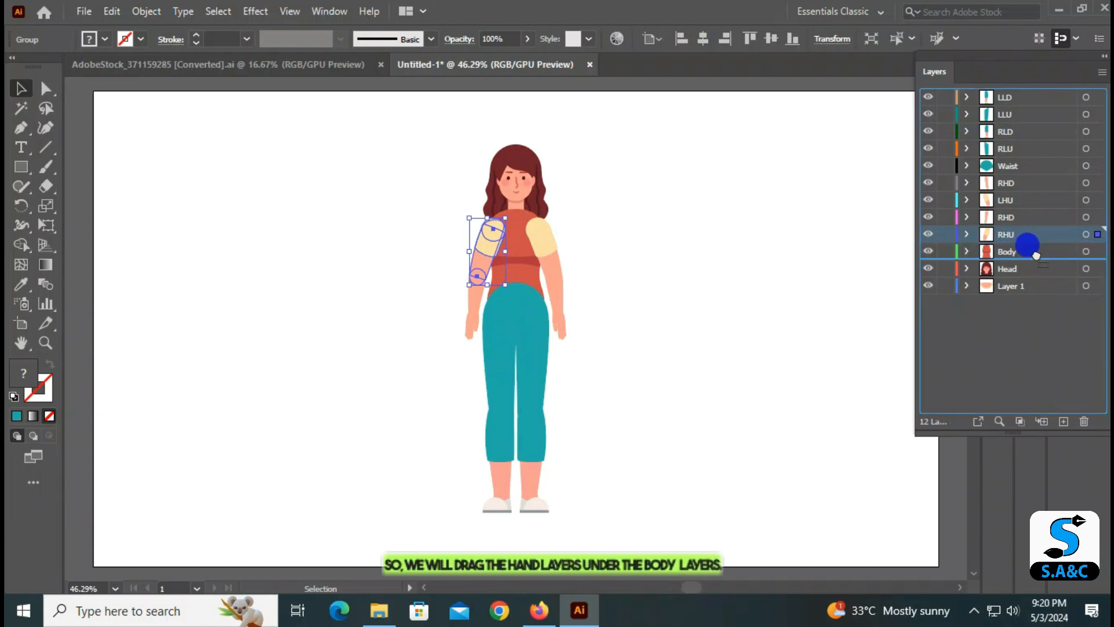
{"action": "left_click", "coordinate": [725, 383]}
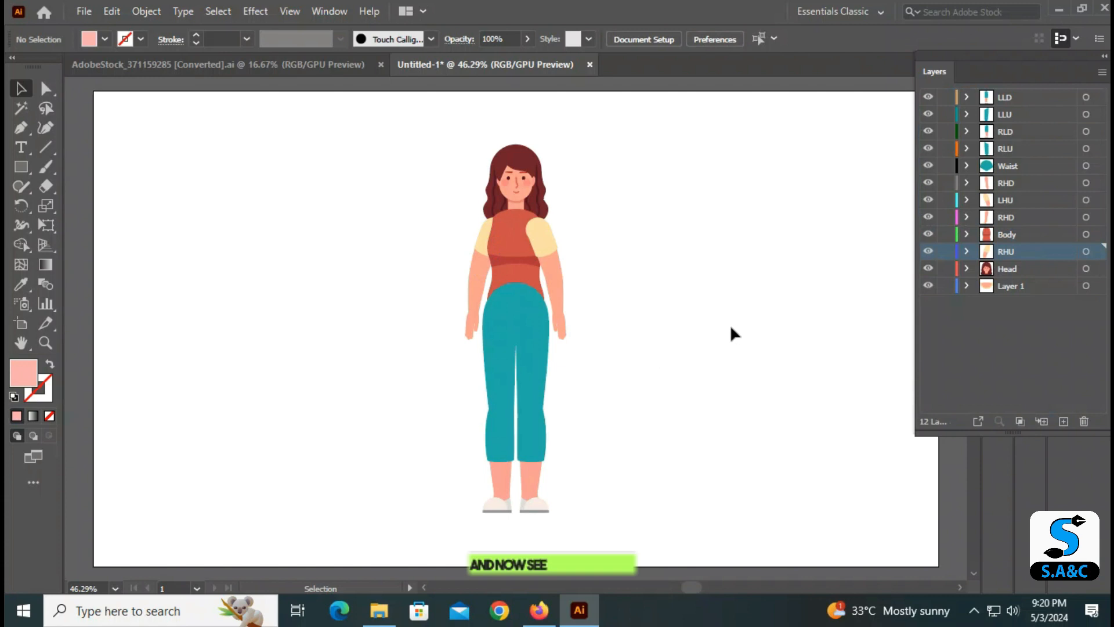
Reorder the LHU and Waist layers beneath Body, with Waist directly below Body and LHU between Waist and RHU.
{"action": "left_click", "coordinate": [557, 246]}
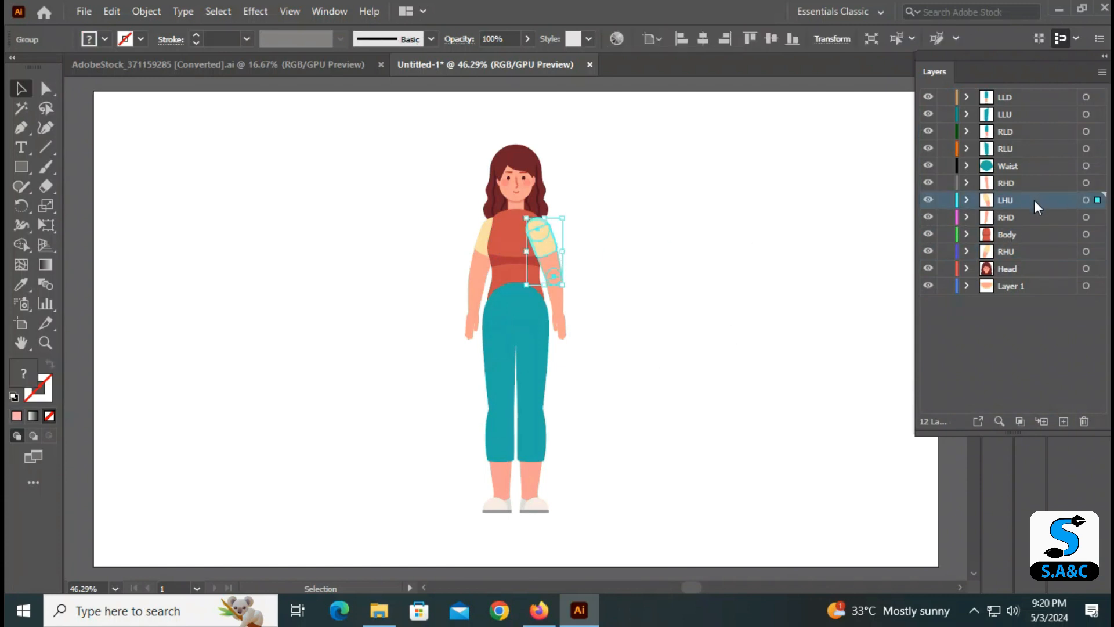
{"action": "left_click_drag", "start_coordinate": [1034, 205], "coordinate": [1035, 240]}
{"action": "left_click", "coordinate": [781, 301]}
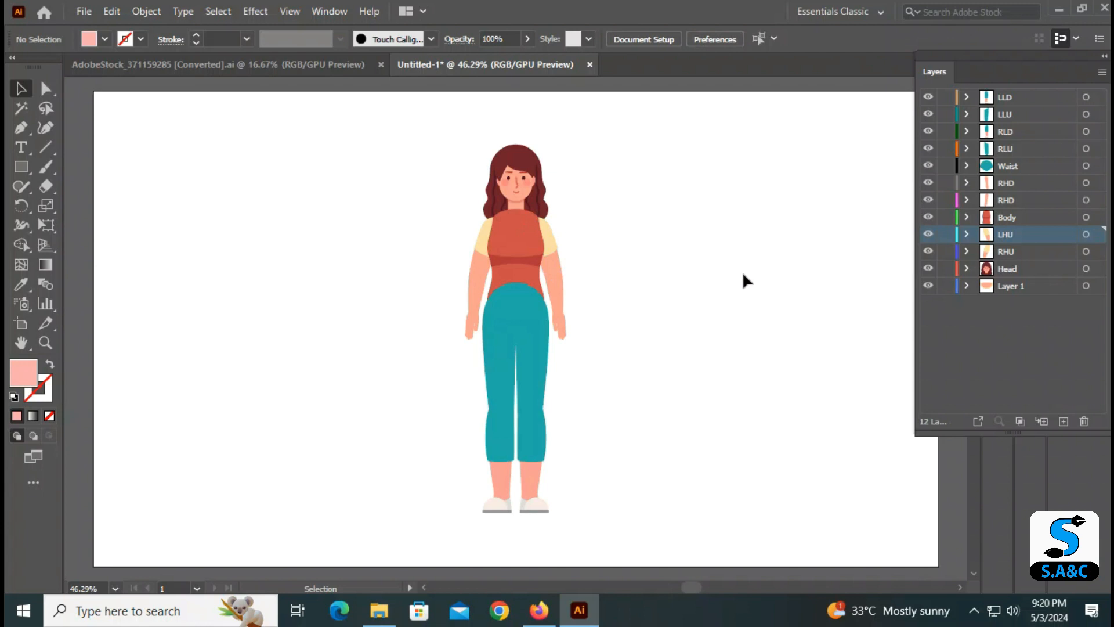
{"action": "left_click", "coordinate": [1033, 166]}
{"action": "left_click_drag", "start_coordinate": [1036, 172], "coordinate": [1045, 226]}
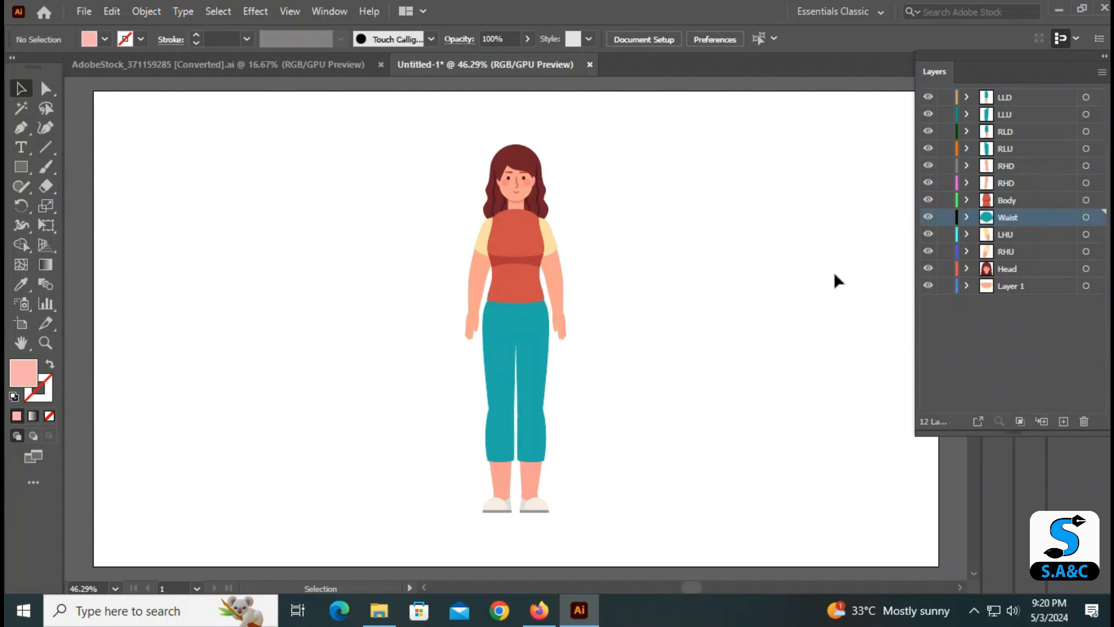